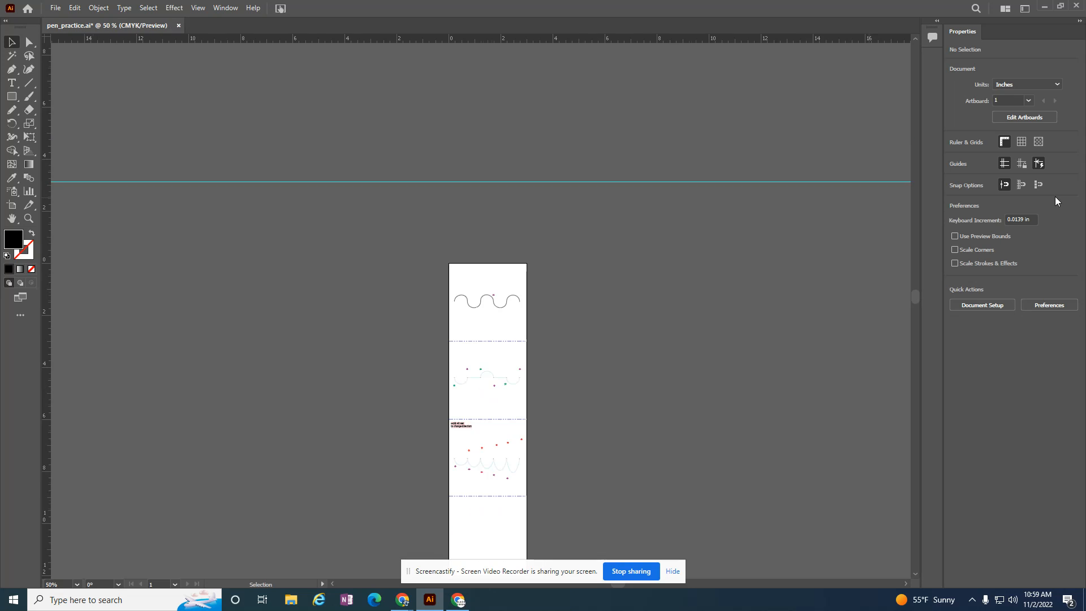
{"action": "key", "text": "ctrl+equal"}
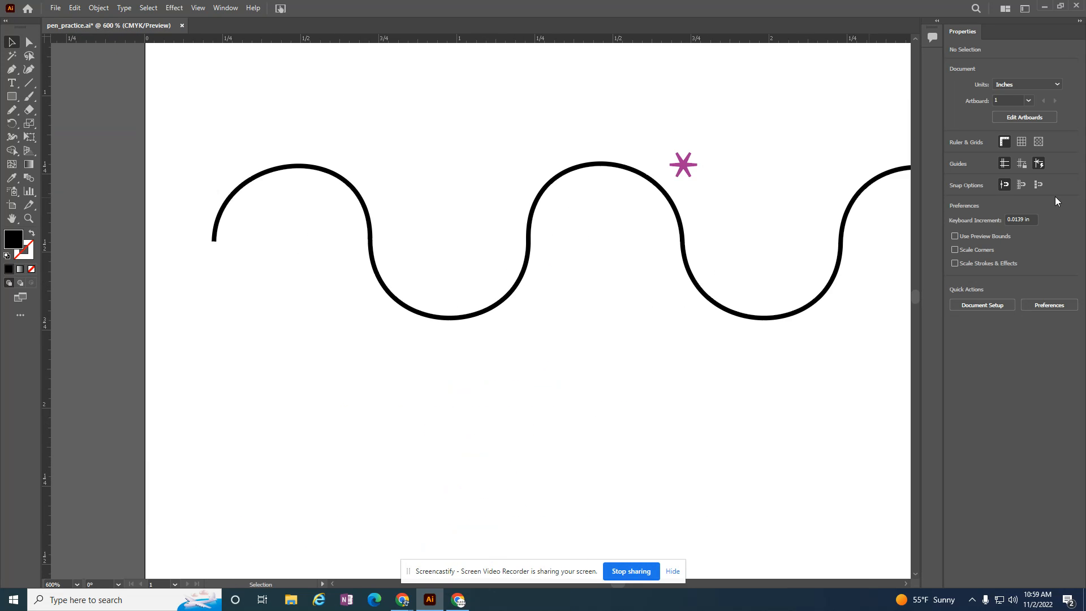
- Set the Pen tool to draw with no fill and a violet stroke of C 74.62, M 77.24, Y 0, K 0
{"action": "key", "text": "ctrl+minus"}
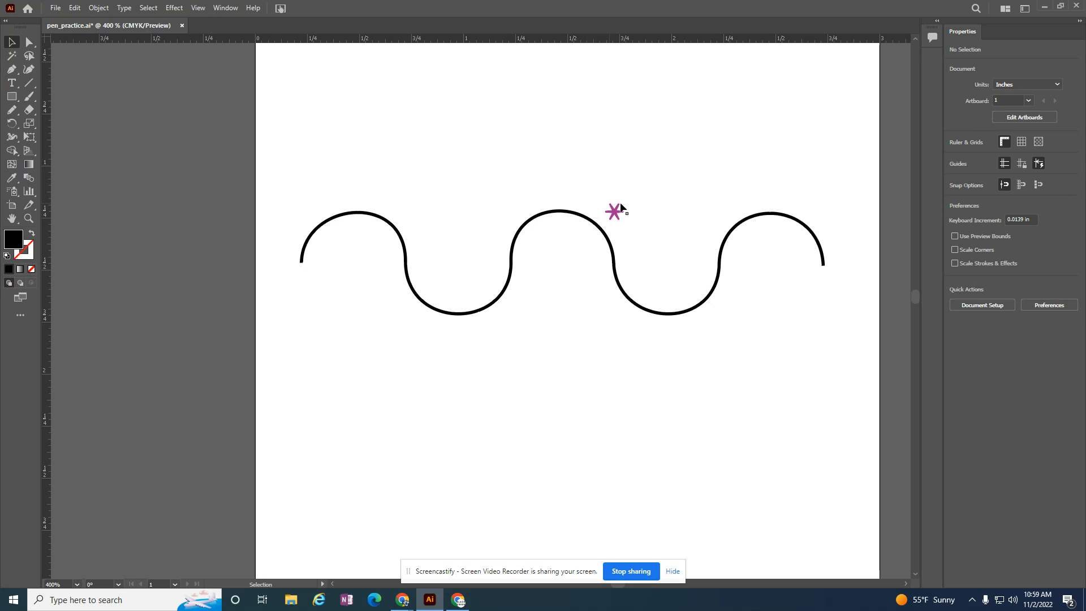
{"action": "left_click", "coordinate": [18, 69]}
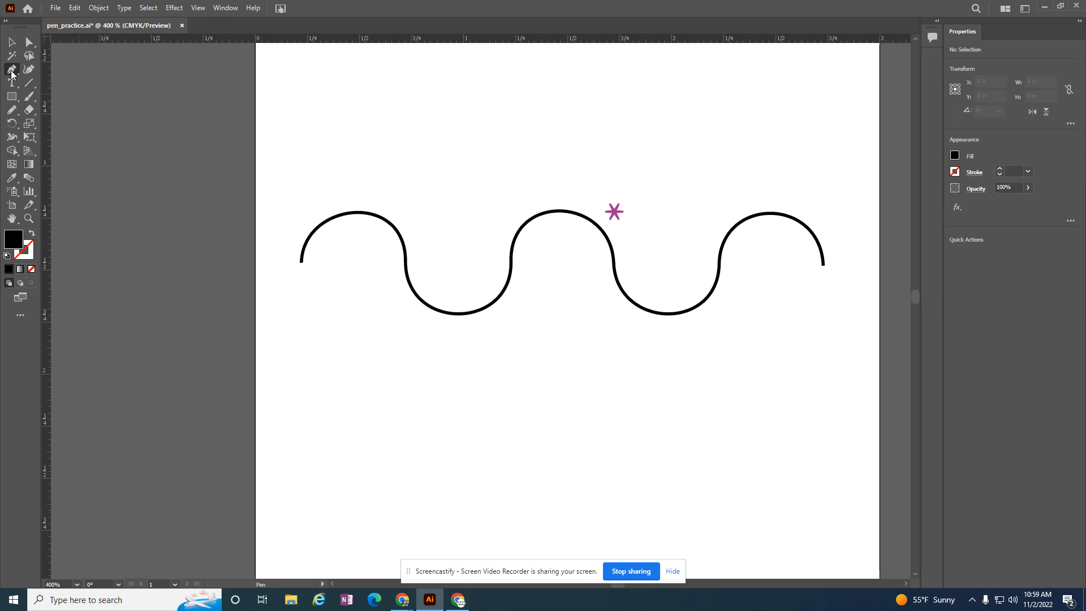
{"action": "left_click", "coordinate": [32, 234]}
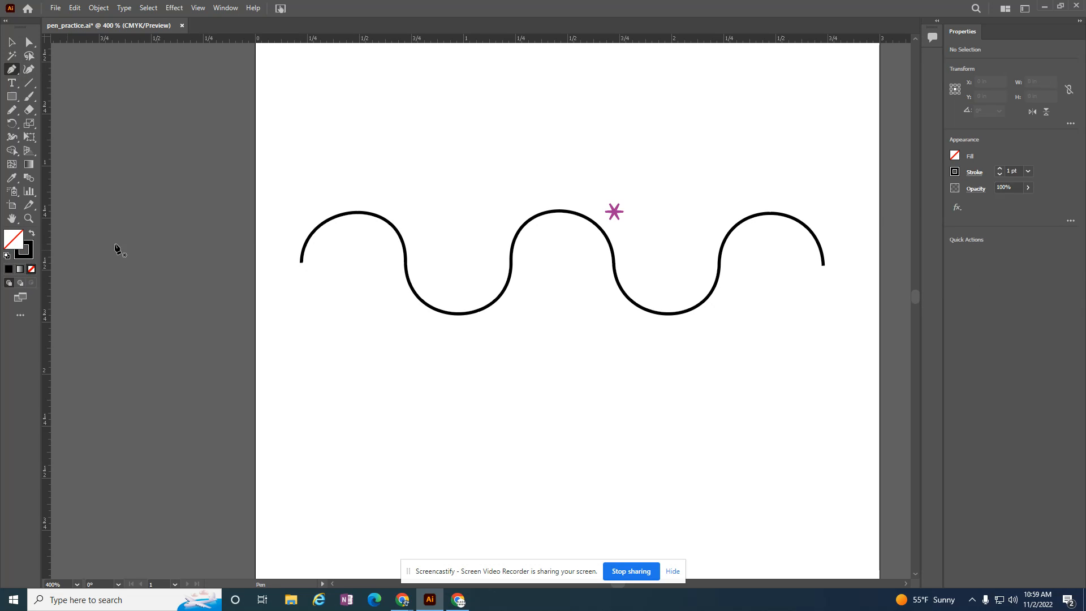
{"action": "double_click", "coordinate": [24, 250]}
{"action": "left_click", "coordinate": [559, 272]}
{"action": "left_click", "coordinate": [652, 229]}
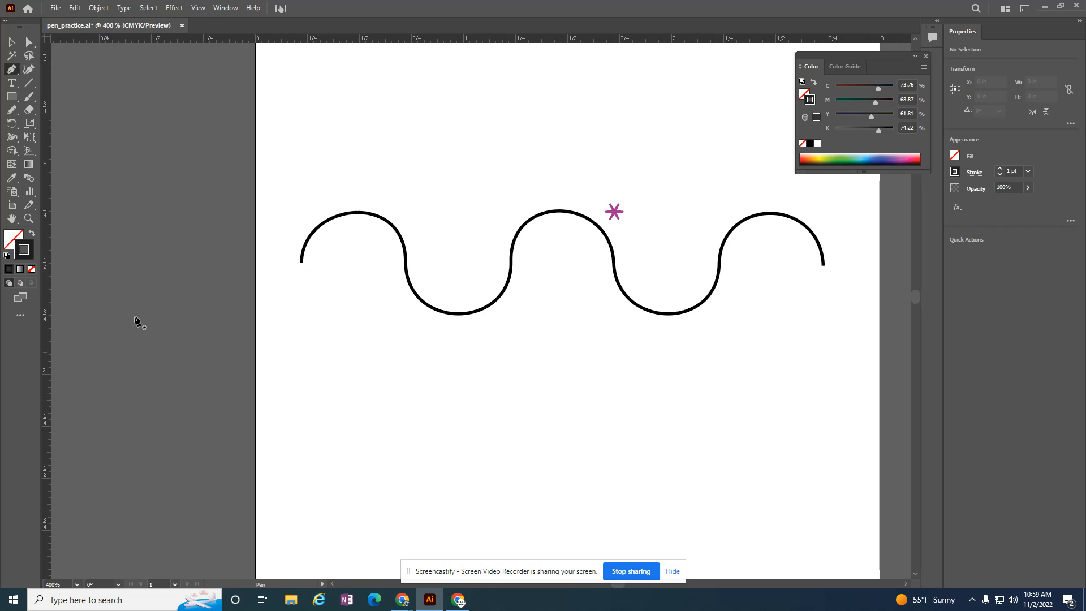
{"action": "double_click", "coordinate": [30, 255]}
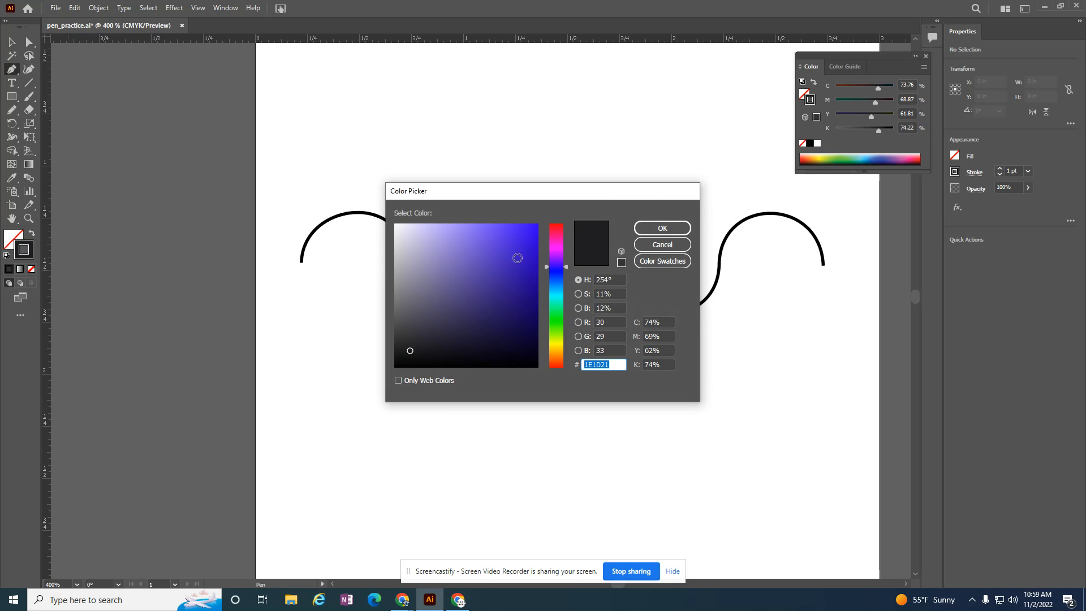
{"action": "left_click", "coordinate": [493, 248]}
{"action": "left_click", "coordinate": [641, 230]}
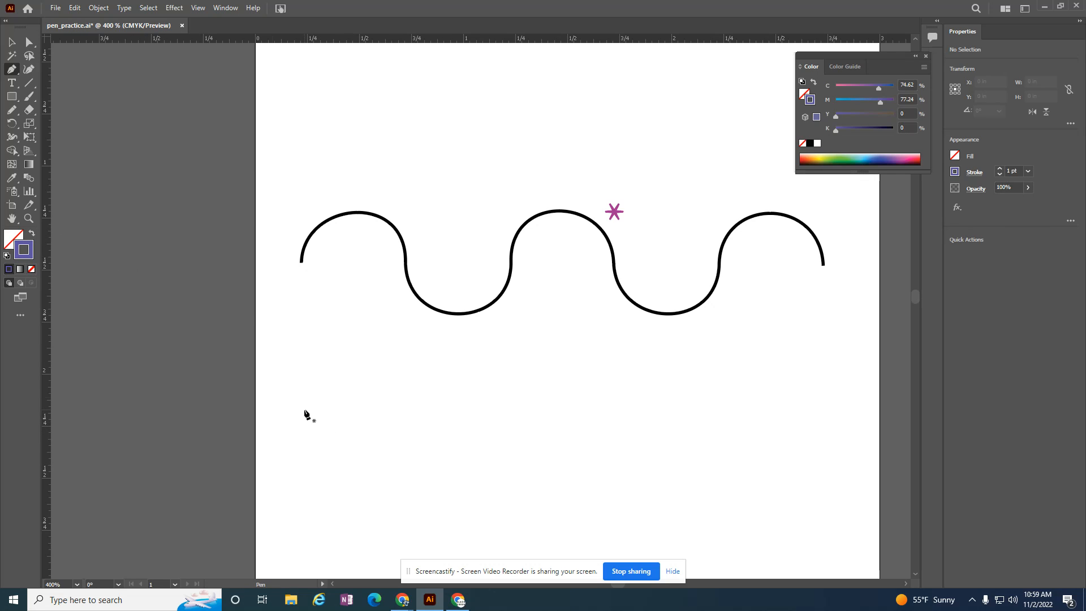
- Draw a closed, jagged straight-sided shape below the black wave with the Pen tool and swap its stroke colour into the fill
{"action": "left_click", "coordinate": [14, 70]}
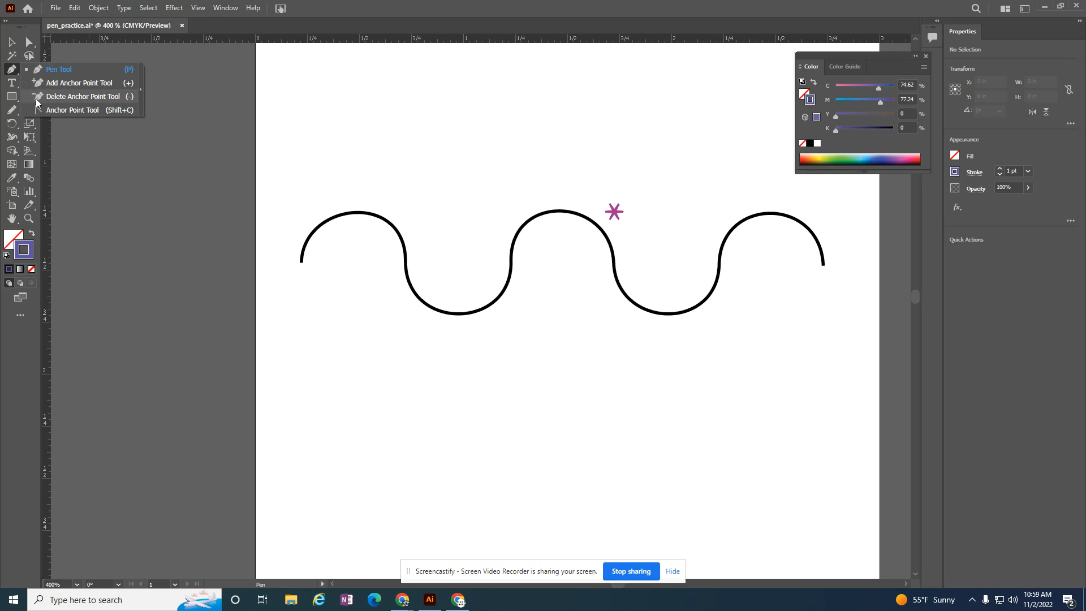
{"action": "left_click", "coordinate": [60, 69]}
{"action": "left_click", "coordinate": [340, 454]}
{"action": "left_click", "coordinate": [385, 411]}
{"action": "left_click", "coordinate": [415, 457]}
{"action": "left_click", "coordinate": [465, 402]}
{"action": "left_click", "coordinate": [498, 461]}
{"action": "left_click", "coordinate": [472, 508]}
{"action": "left_click", "coordinate": [424, 483]}
{"action": "left_click", "coordinate": [363, 523]}
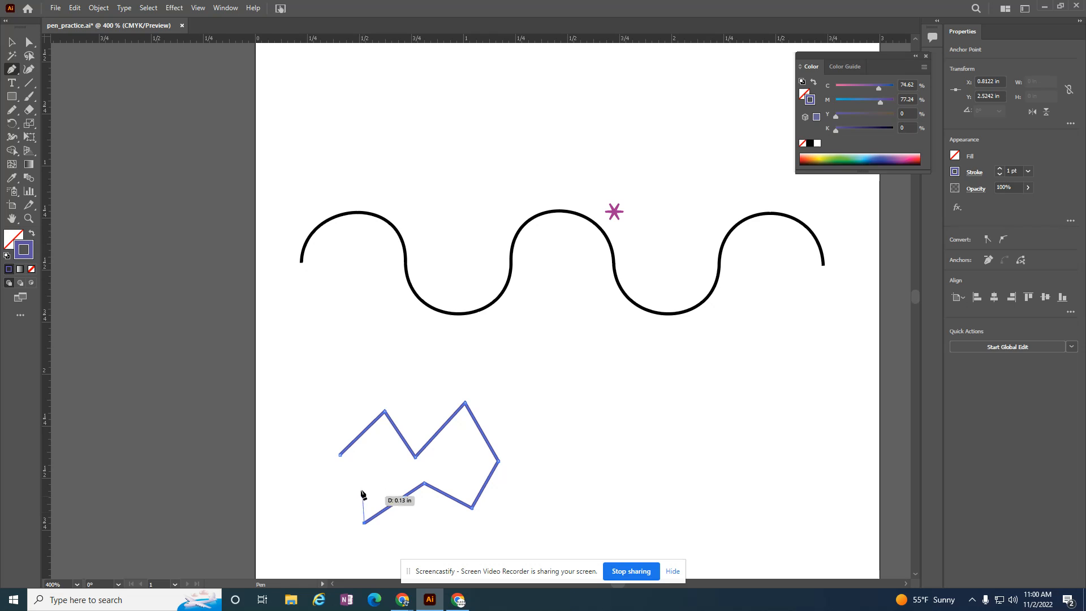
{"action": "left_click", "coordinate": [360, 481]}
{"action": "left_click", "coordinate": [293, 497]}
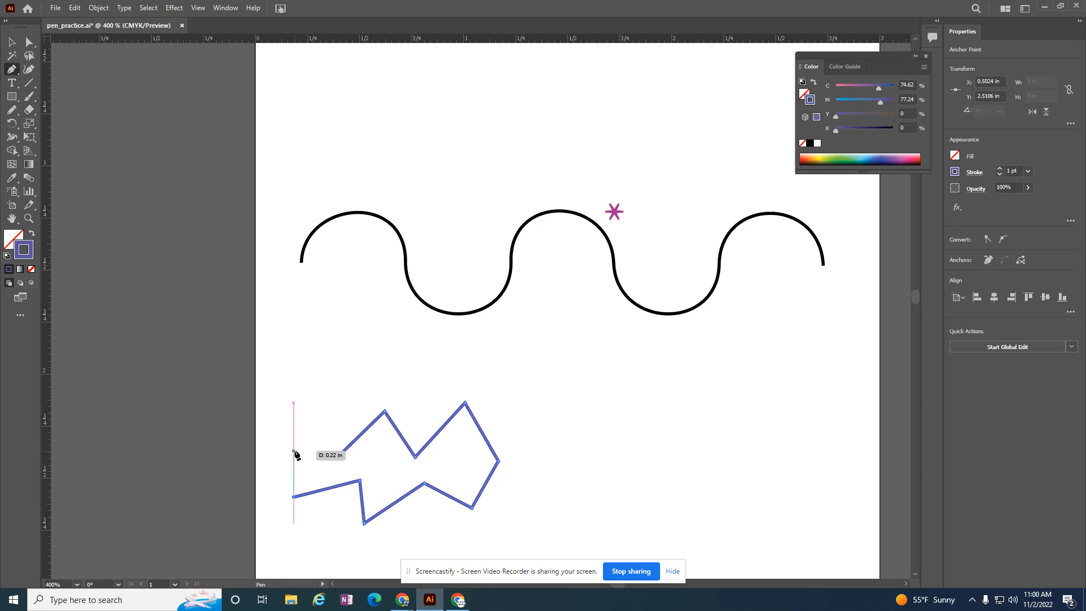
{"action": "left_click", "coordinate": [298, 424]}
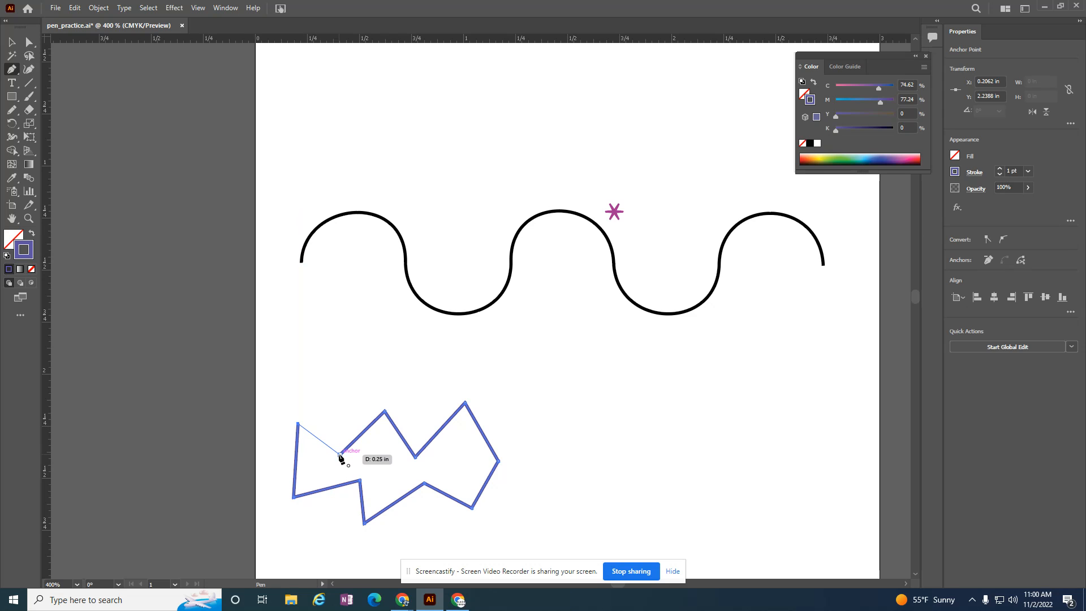
{"action": "left_click", "coordinate": [340, 454]}
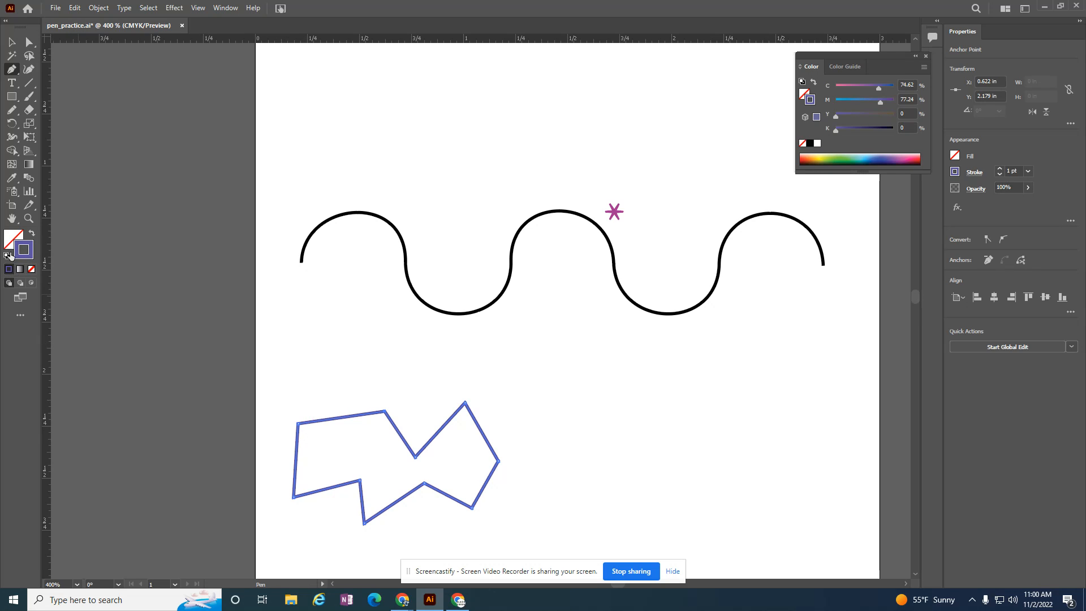
{"action": "left_click", "coordinate": [31, 233]}
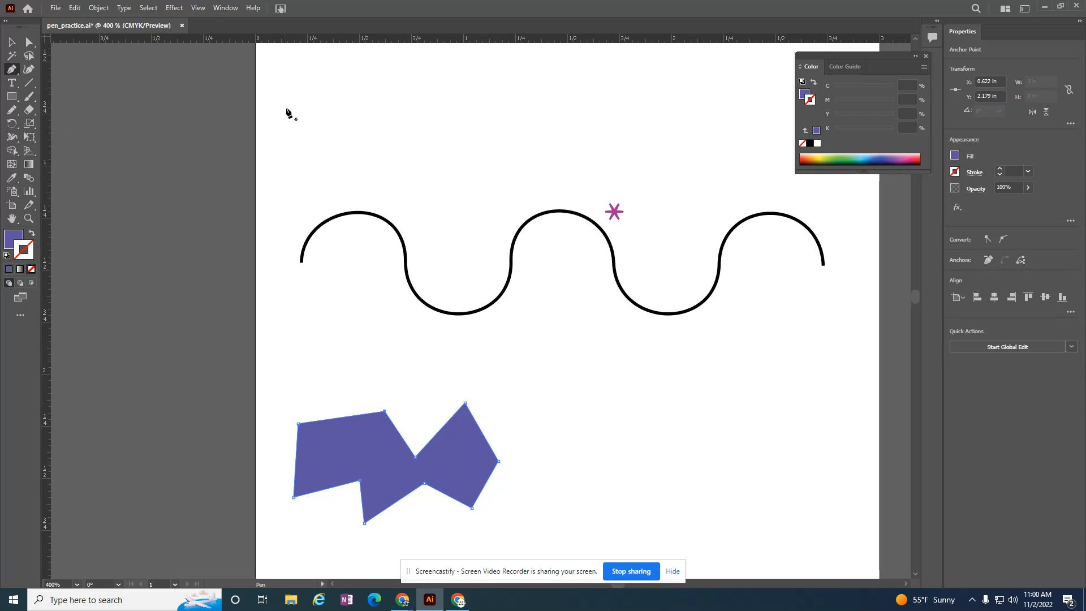
- Start a Pen path above the black wave with an upward arch about 0.48 in wide, and swap it to a violet stroke without fill
{"action": "key", "text": "ctrl"}
{"action": "scroll", "coordinate": [912, 300], "scroll_direction": "up", "scroll_amount": 5}
{"action": "scroll", "coordinate": [913, 297], "scroll_direction": "down", "scroll_amount": 5}
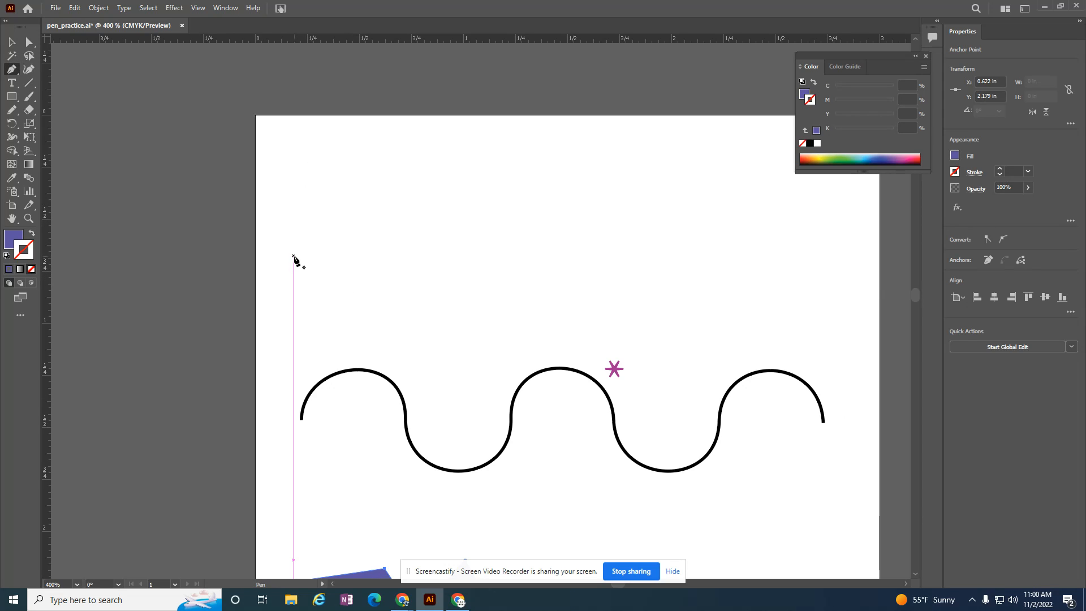
{"action": "left_click_drag", "start_coordinate": [293, 256], "coordinate": [300, 216]}
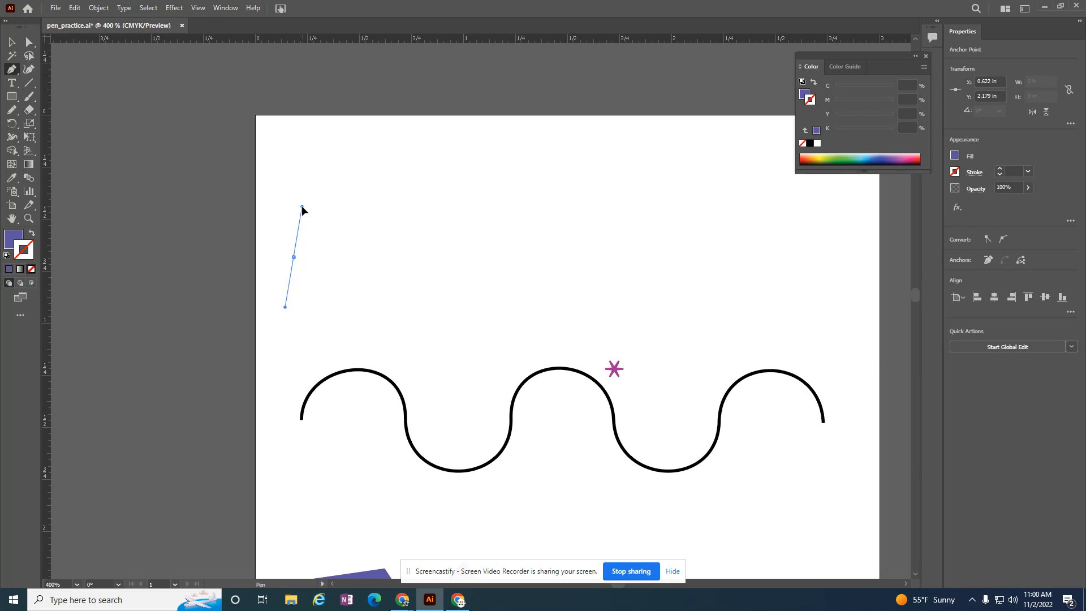
{"action": "left_click_drag", "start_coordinate": [296, 247], "coordinate": [311, 191]}
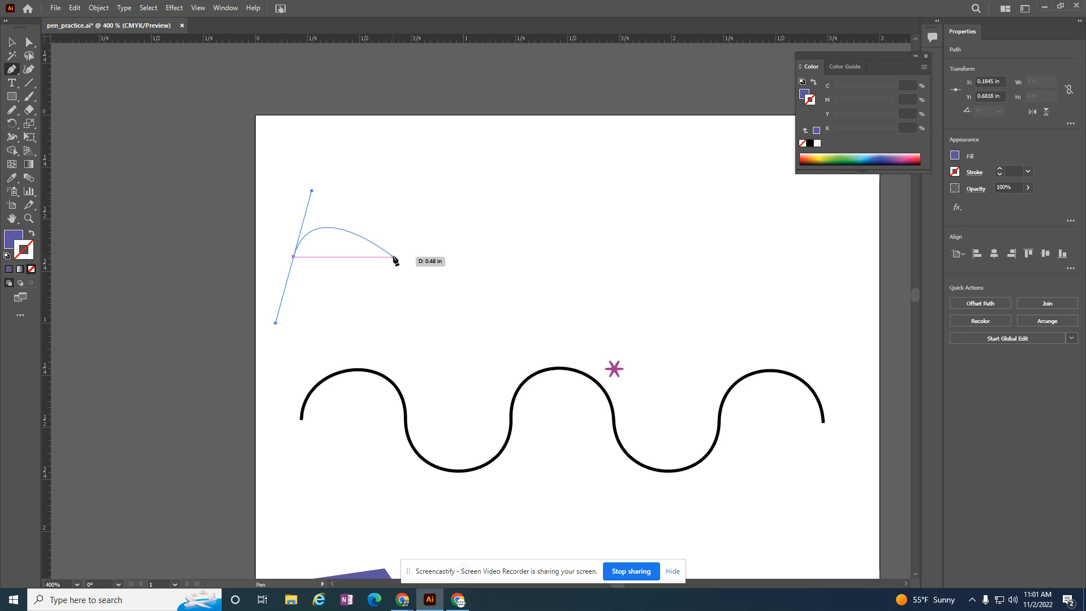
{"action": "left_click_drag", "start_coordinate": [394, 257], "coordinate": [412, 328]}
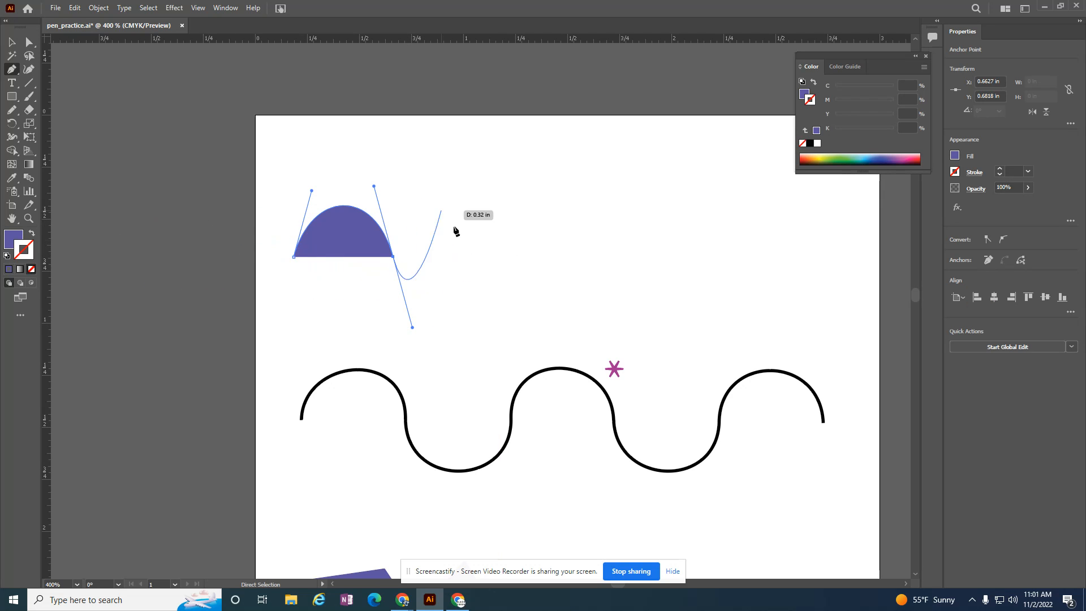
{"action": "left_click", "coordinate": [31, 235]}
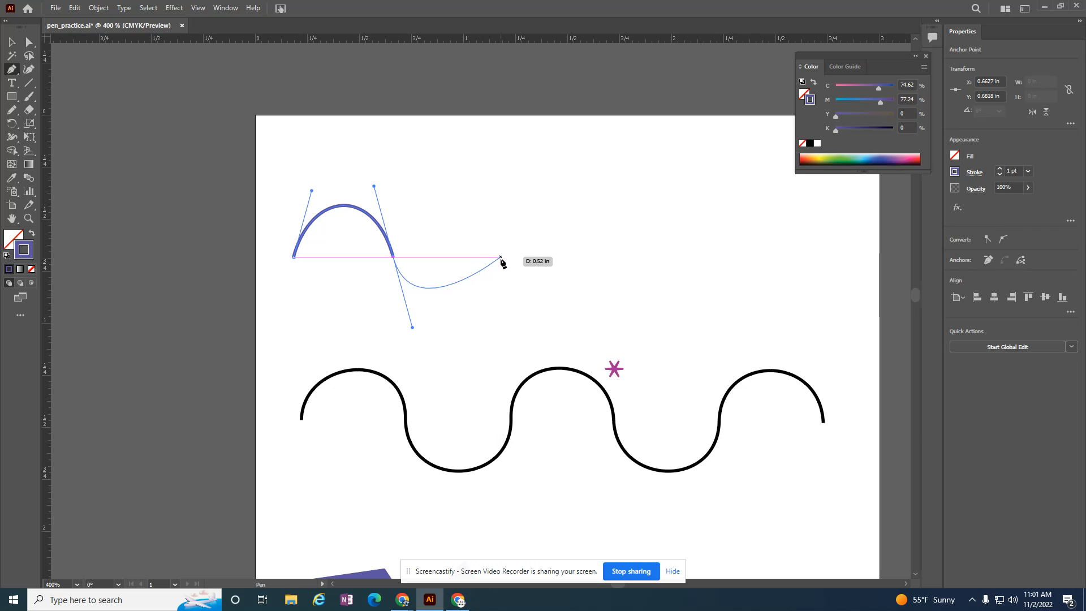
- Continue the violet path with four alternating trough and crest curves mirroring the black wave below, then end and deselect it
{"action": "left_click_drag", "start_coordinate": [499, 258], "coordinate": [507, 202]}
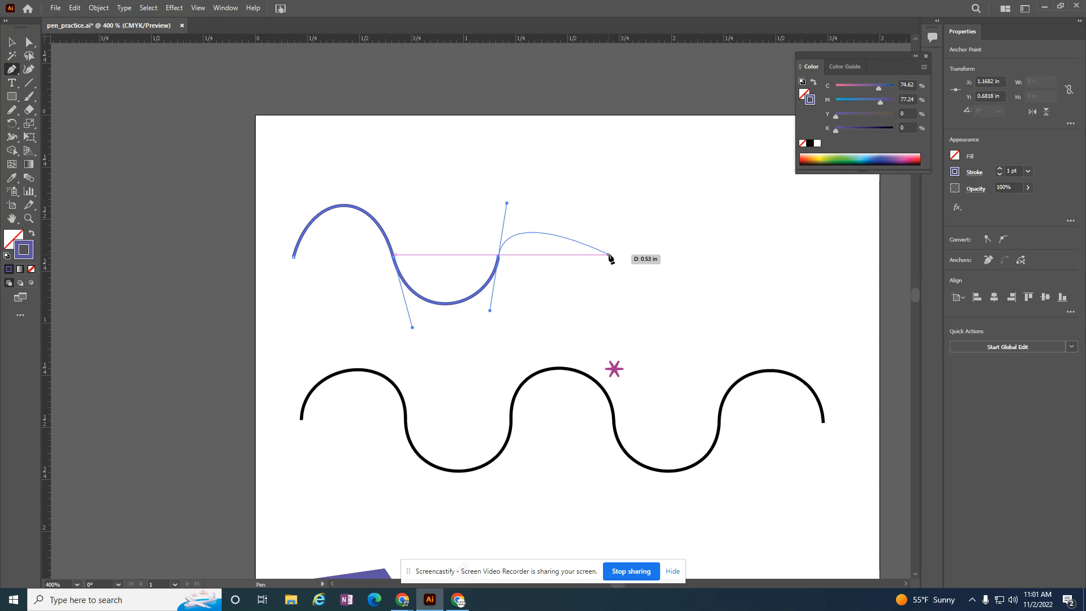
{"action": "left_click_drag", "start_coordinate": [609, 256], "coordinate": [618, 326]}
{"action": "left_click_drag", "start_coordinate": [725, 254], "coordinate": [736, 191]}
{"action": "left_click_drag", "start_coordinate": [826, 256], "coordinate": [829, 321]}
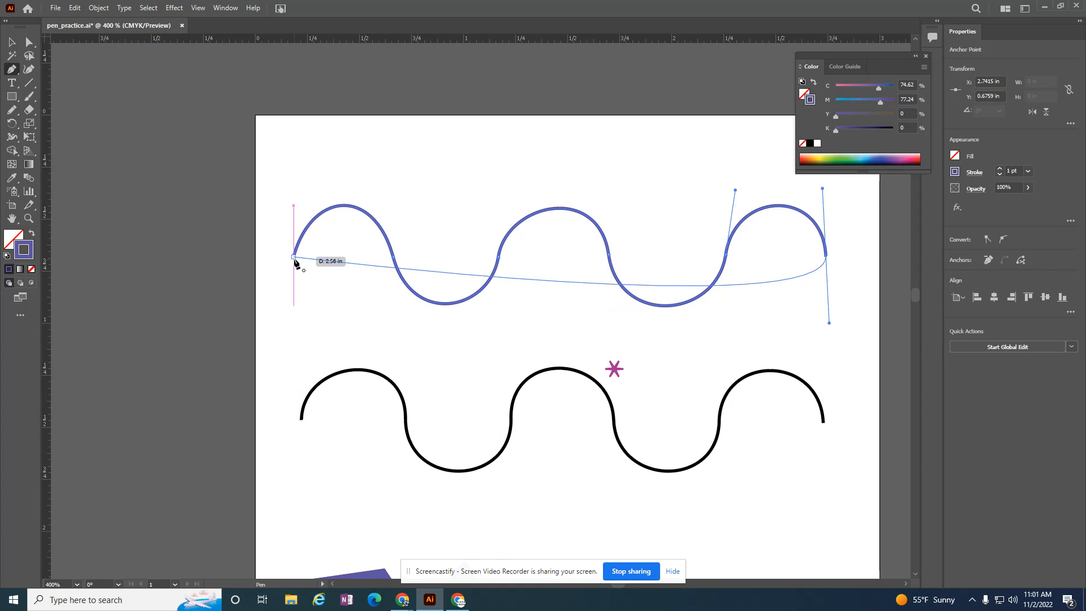
{"action": "right_click", "coordinate": [849, 286]}
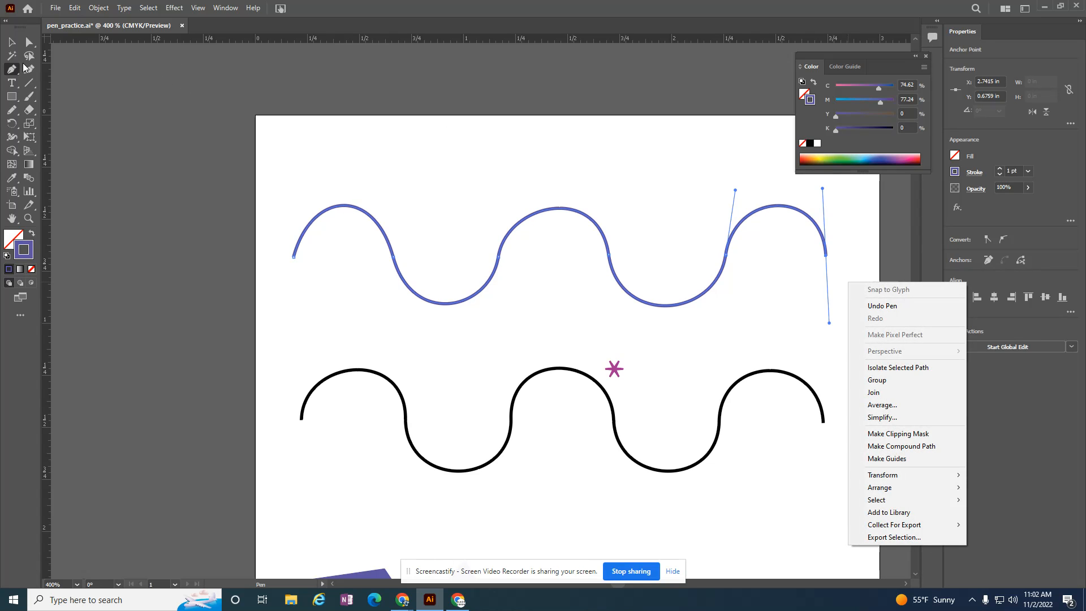
{"action": "key", "text": "Escape"}
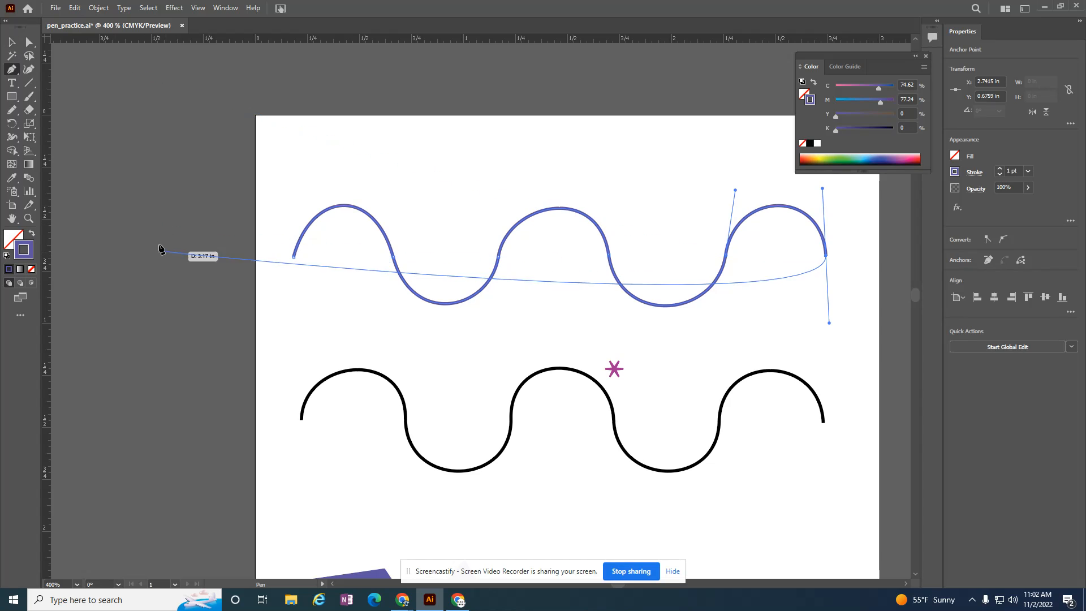
{"action": "left_click", "coordinate": [11, 42]}
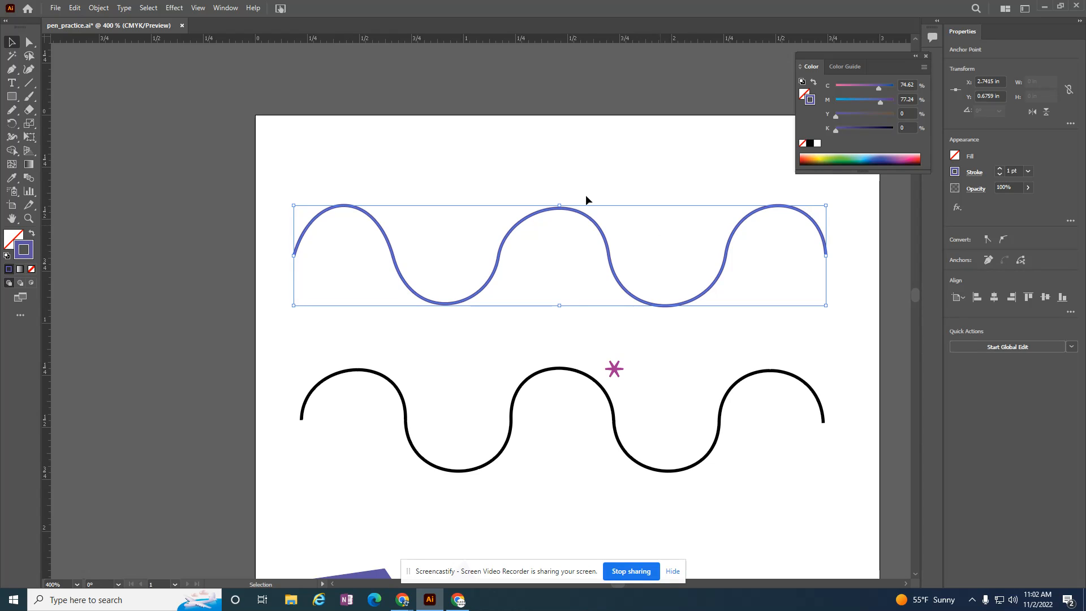
{"action": "left_click", "coordinate": [514, 134]}
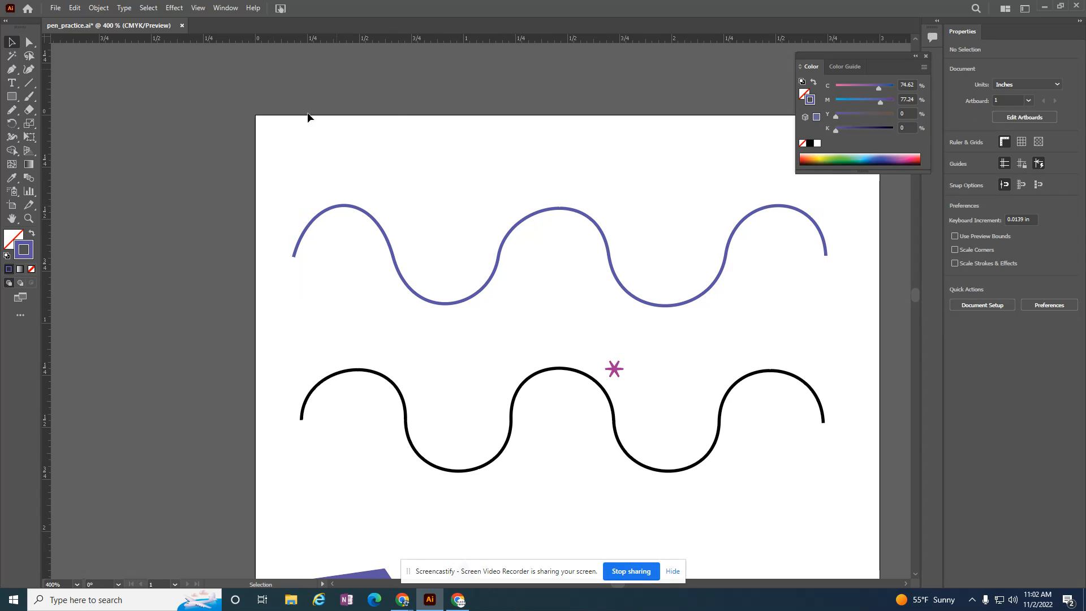
- Trace the first downward arc and the adjoining 0.5 in straight segment of the light blue guide in the second section with the Pen tool
{"action": "scroll", "coordinate": [643, 288], "scroll_direction": "down", "scroll_amount": 10}
{"action": "scroll", "coordinate": [644, 289], "scroll_direction": "up", "scroll_amount": 10}
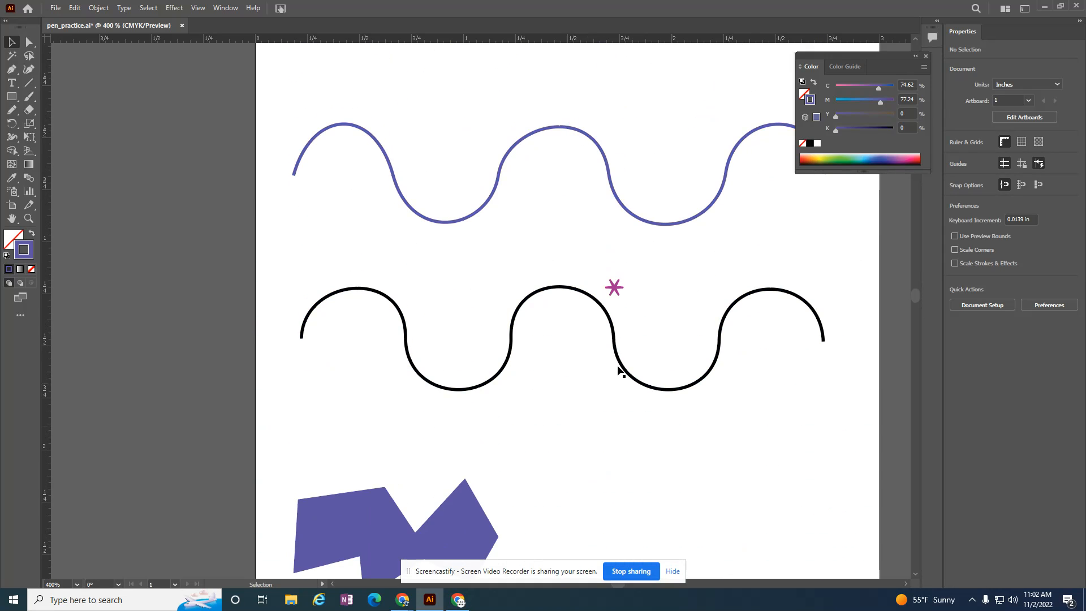
{"action": "scroll", "coordinate": [618, 416], "scroll_direction": "down", "scroll_amount": 10}
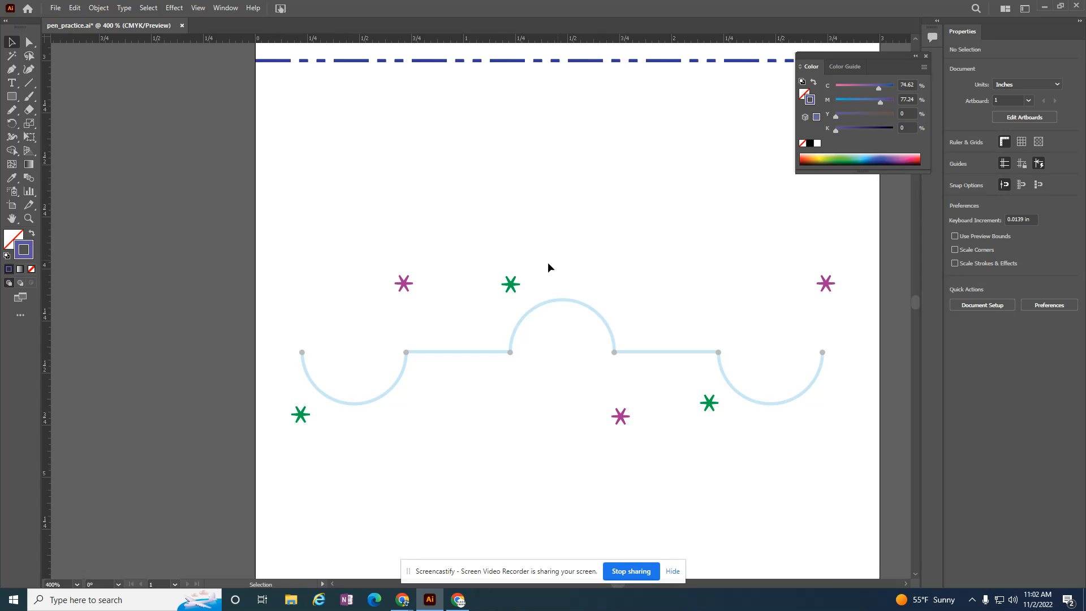
{"action": "left_click", "coordinate": [11, 69]}
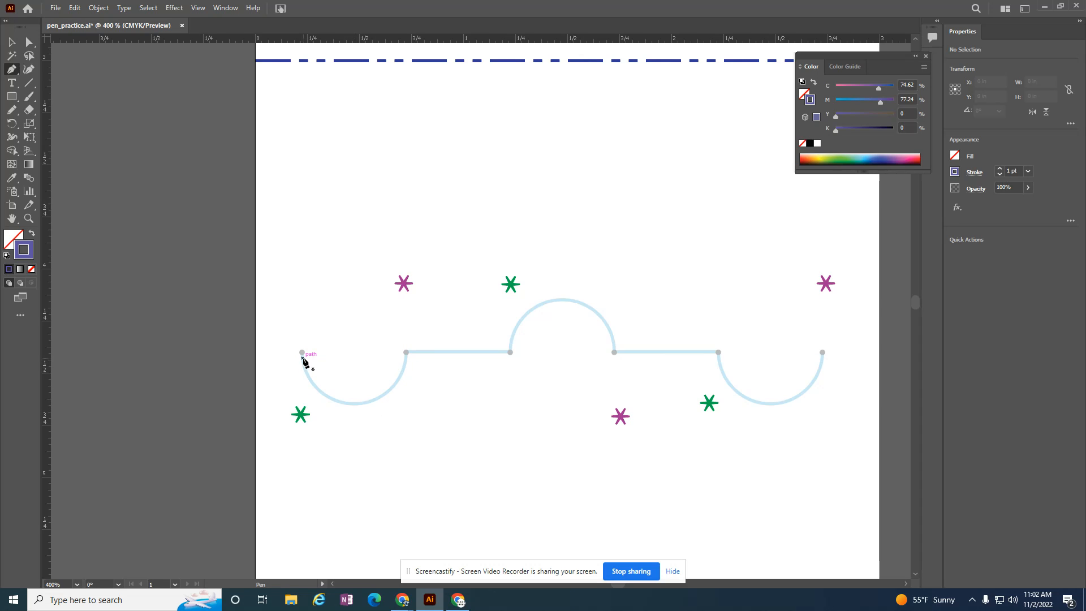
{"action": "left_click_drag", "start_coordinate": [301, 352], "coordinate": [299, 416]}
{"action": "left_click_drag", "start_coordinate": [406, 353], "coordinate": [415, 284]}
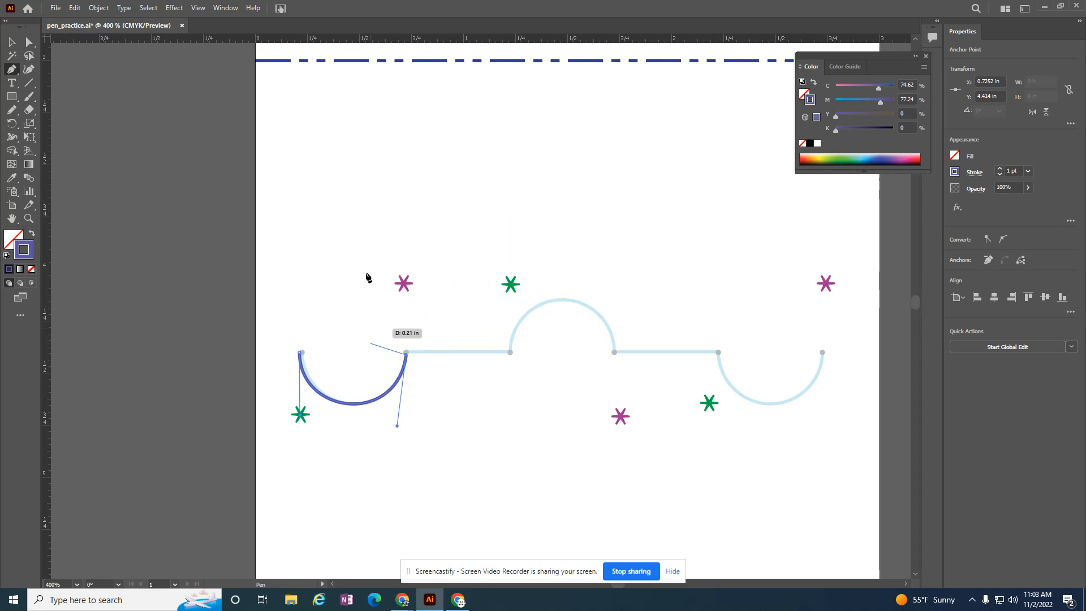
{"action": "left_click", "coordinate": [510, 353]}
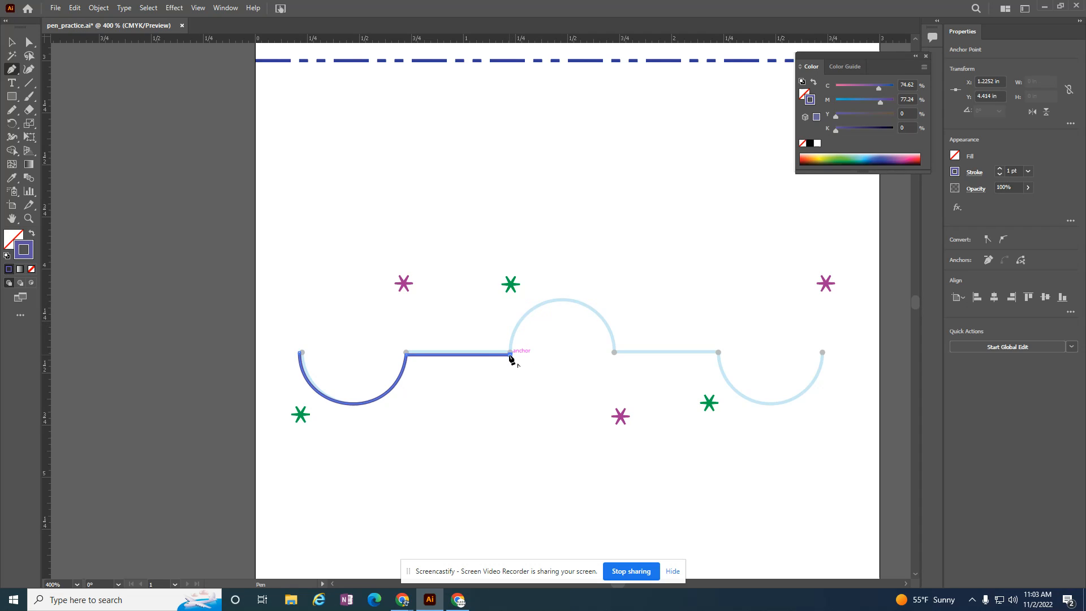
- Trace the guide's middle upward arch using the star markers for the handles, then add the second straight segment from a corner point
{"action": "left_click_drag", "start_coordinate": [510, 354], "coordinate": [507, 285]}
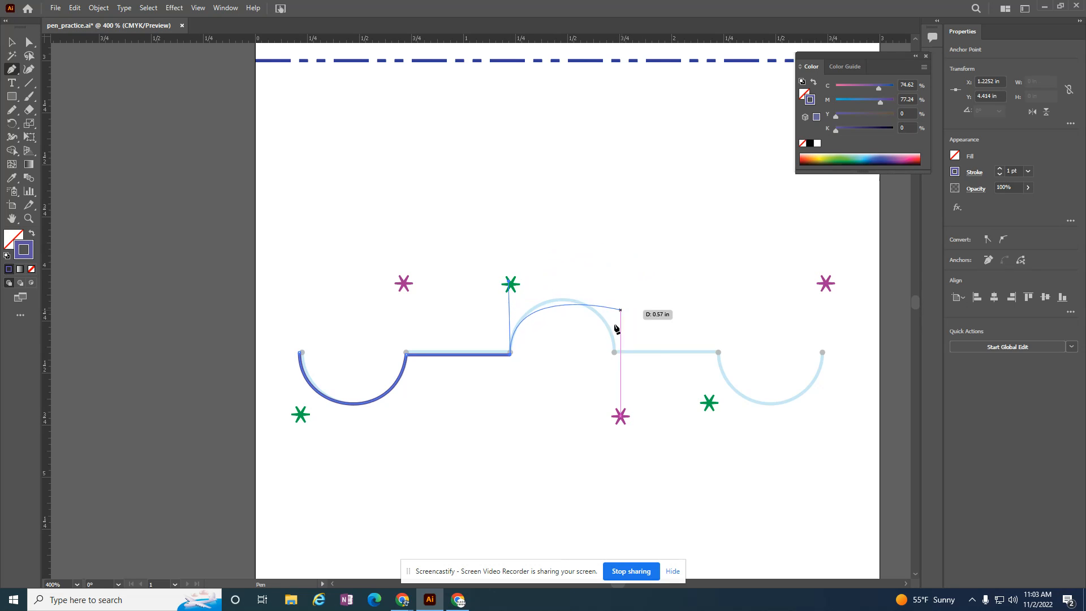
{"action": "left_click_drag", "start_coordinate": [615, 354], "coordinate": [619, 428]}
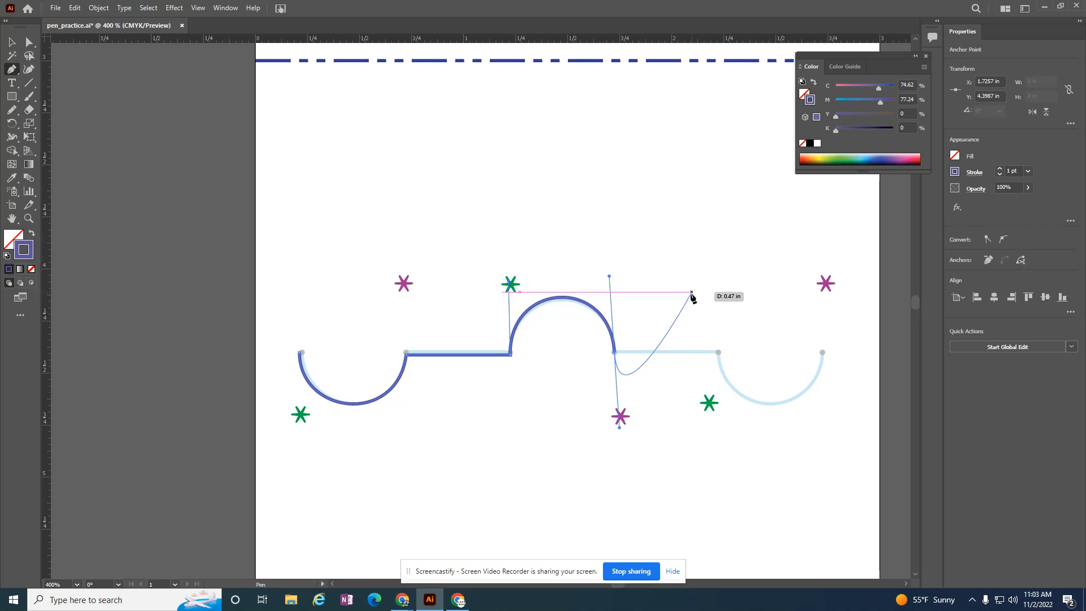
{"action": "left_click", "coordinate": [614, 356]}
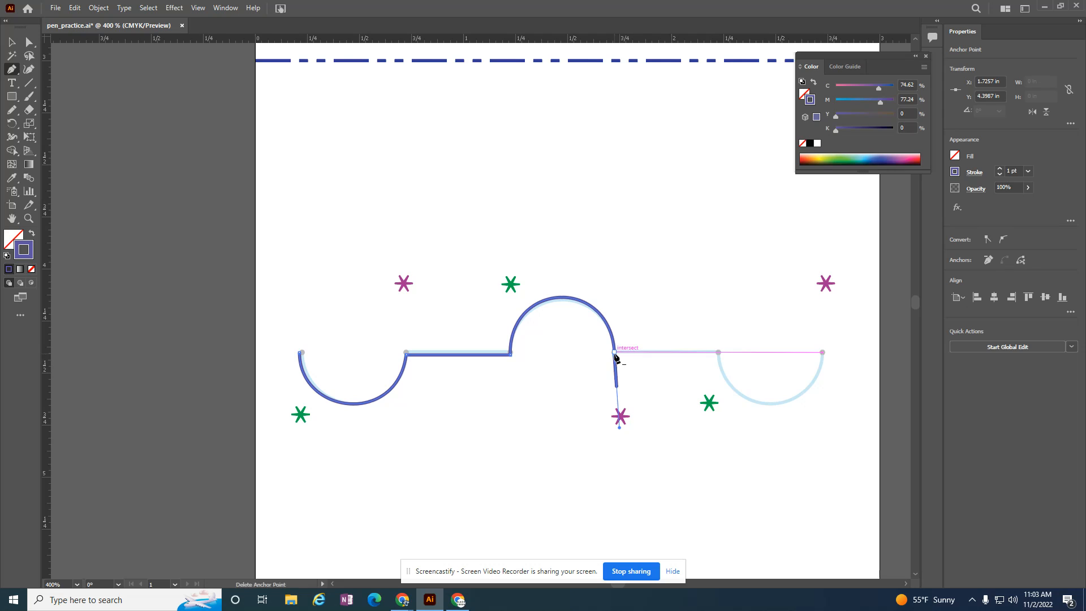
{"action": "key", "text": "ctrl+z"}
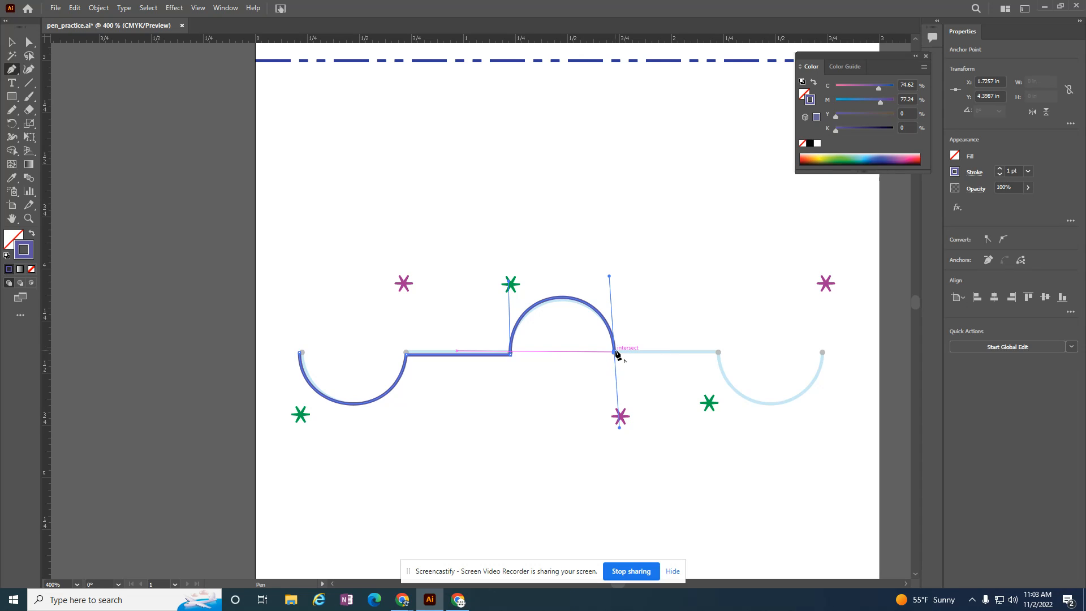
{"action": "left_click", "coordinate": [615, 353]}
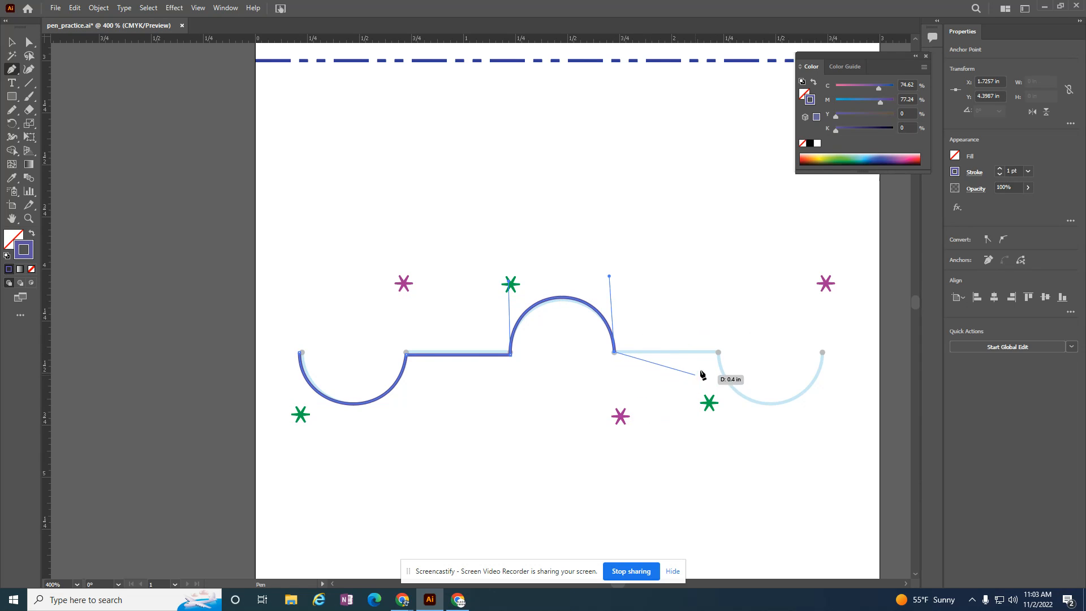
{"action": "left_click", "coordinate": [719, 353]}
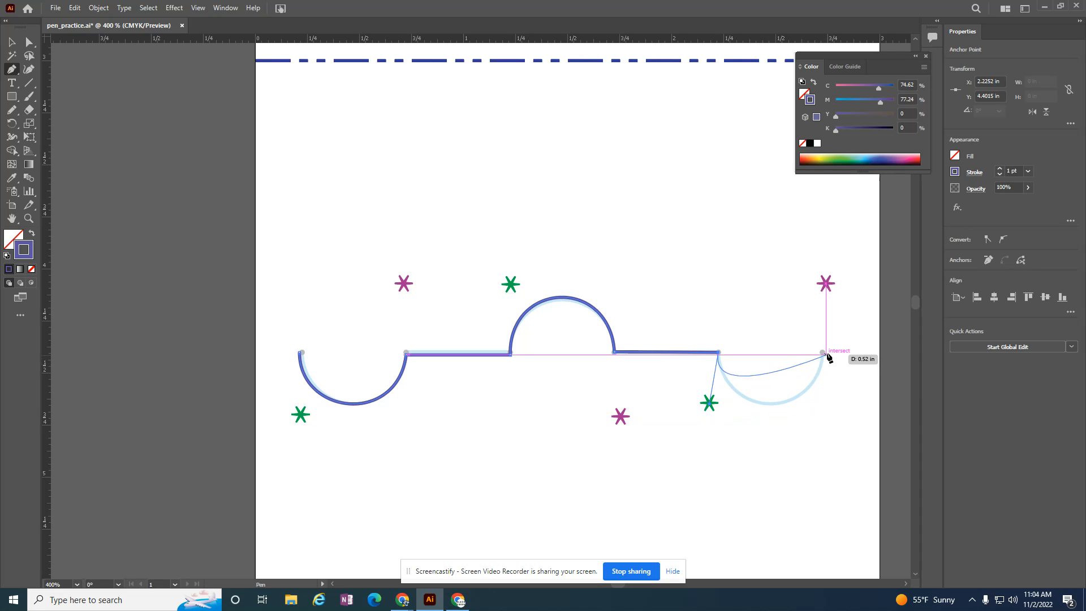
- Trace the final downward arc of the second section's guide with the Pen tool, then end the path
{"action": "left_click_drag", "start_coordinate": [822, 353], "coordinate": [834, 266]}
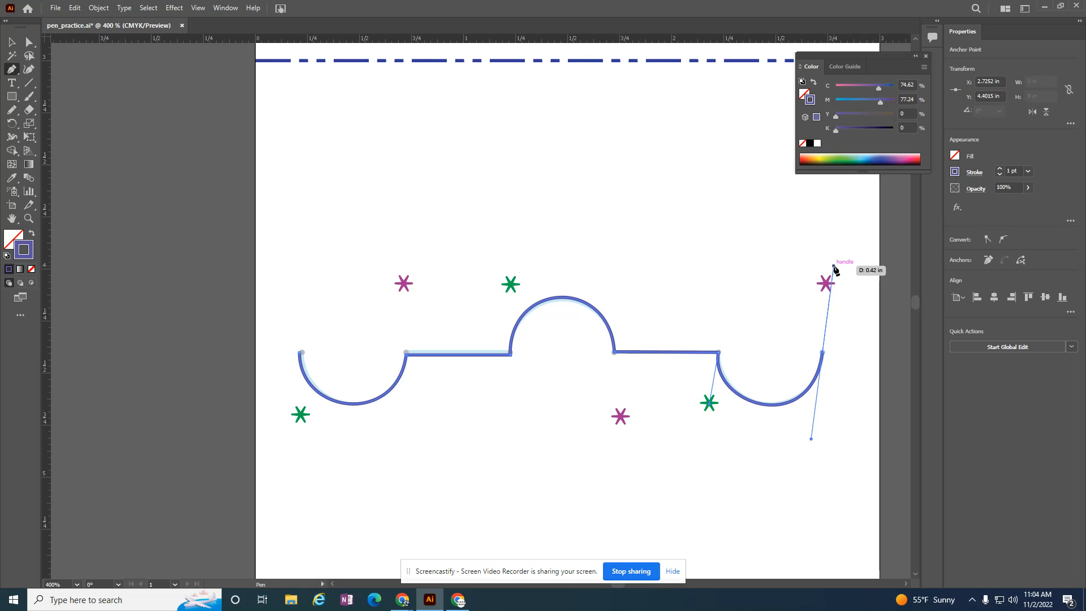
{"action": "right_click", "coordinate": [849, 349]}
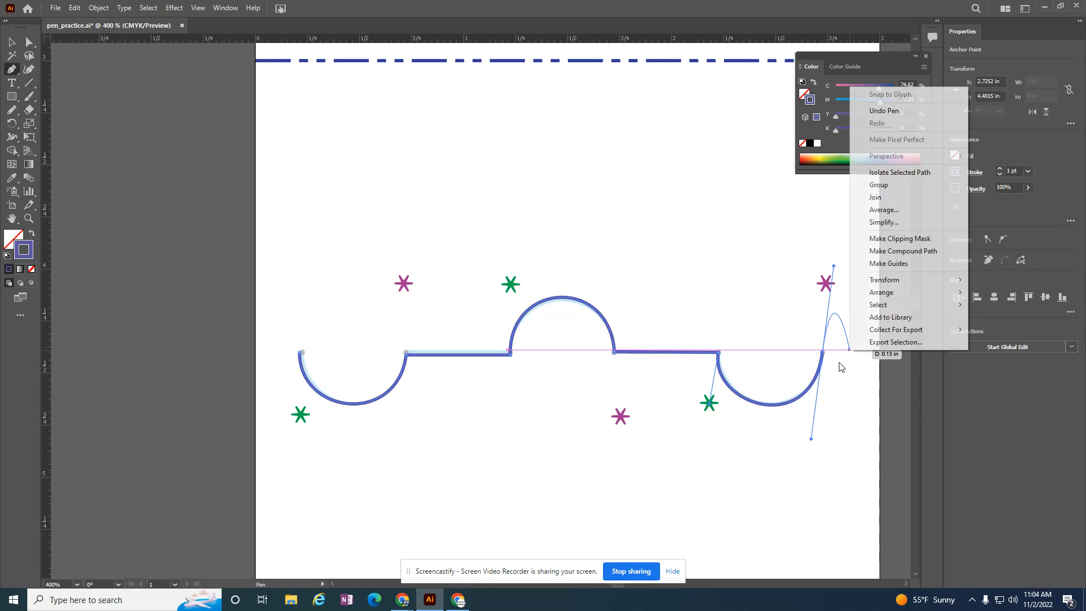
{"action": "left_click", "coordinate": [12, 42]}
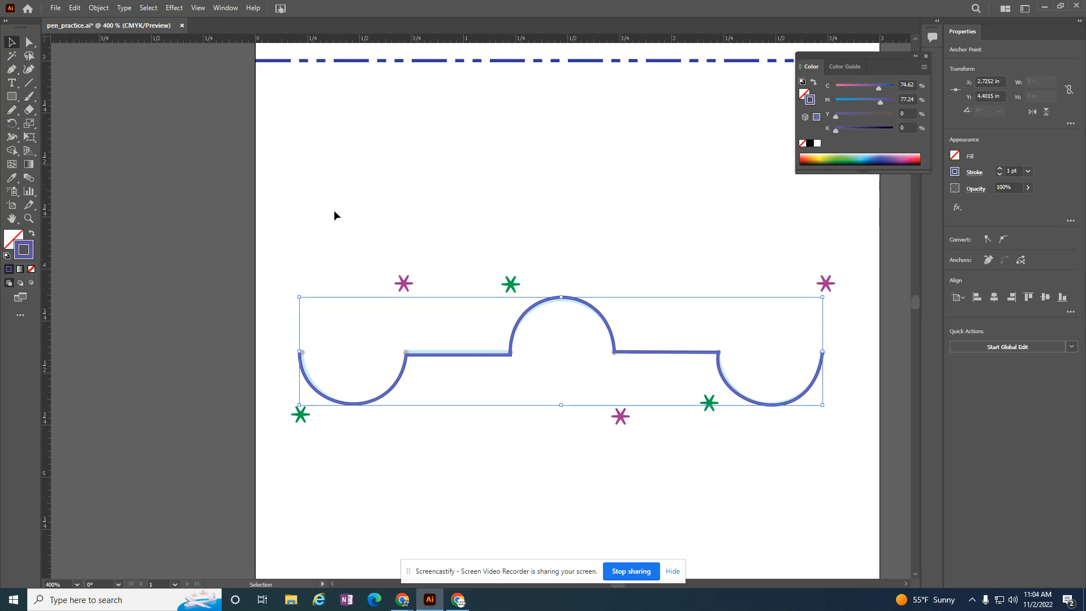
- Trace the first two scallops of the light blue guide in the "Hold Alt Key" section, redirecting the handle at the cusp to the star marker
{"action": "scroll", "coordinate": [662, 368], "scroll_direction": "down", "scroll_amount": 10}
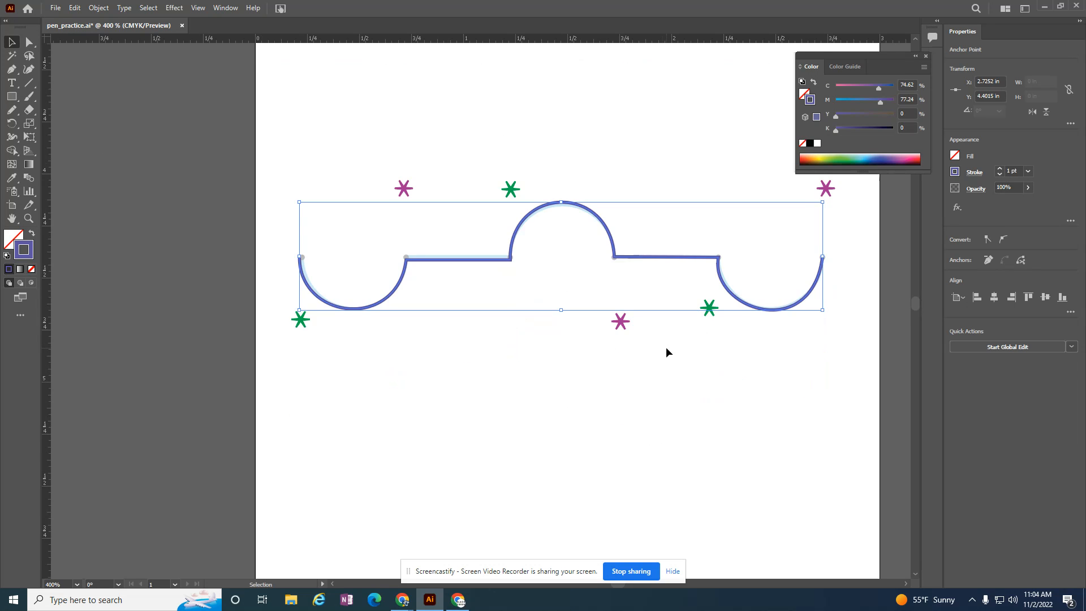
{"action": "scroll", "coordinate": [667, 368], "scroll_direction": "down", "scroll_amount": 13}
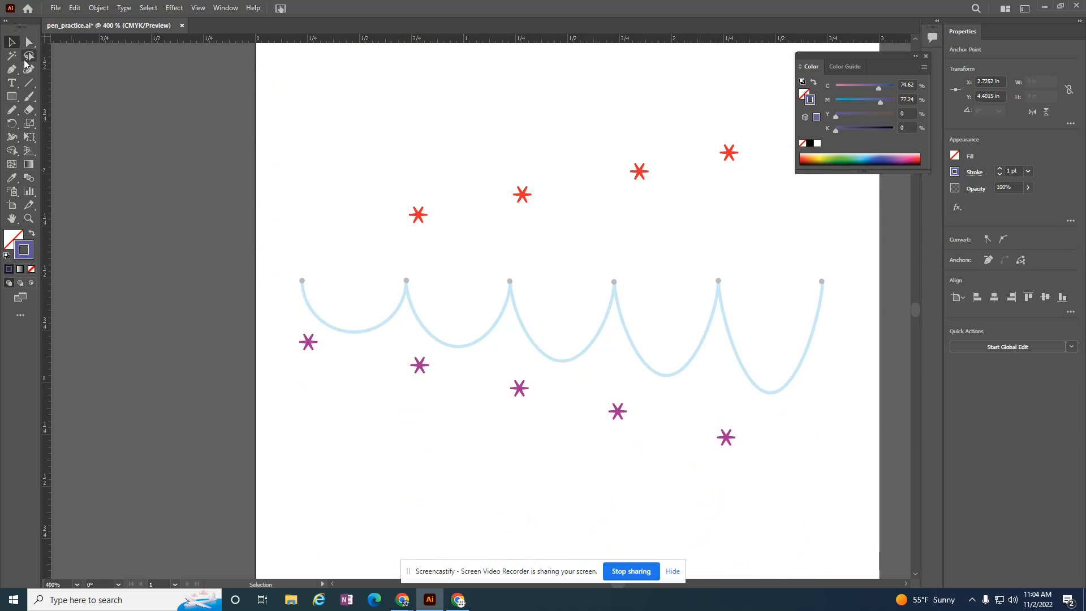
{"action": "left_click", "coordinate": [12, 76]}
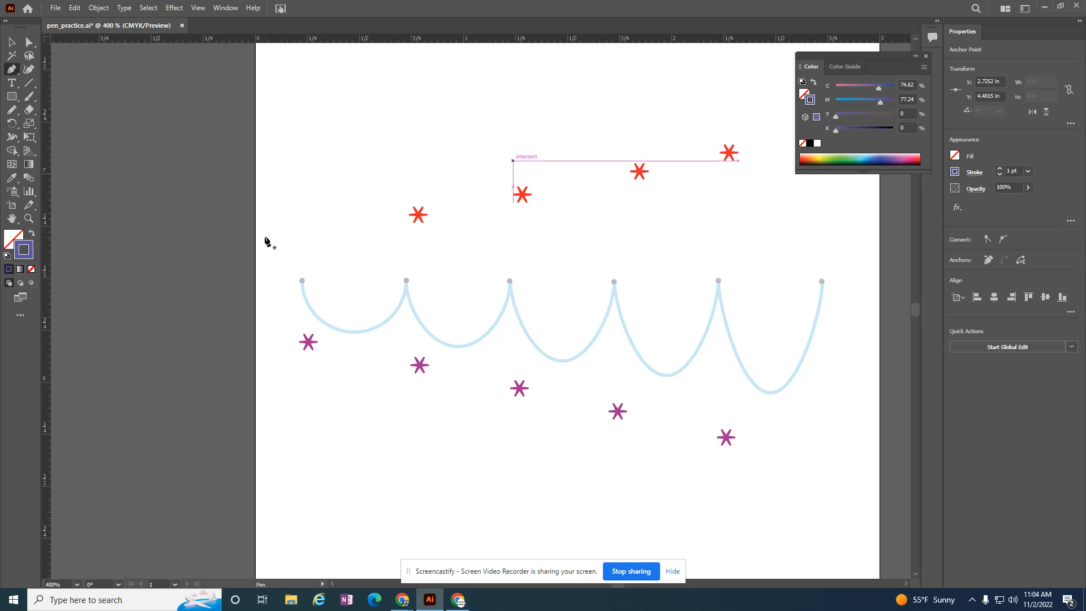
{"action": "scroll", "coordinate": [351, 362], "scroll_direction": "up", "scroll_amount": 3}
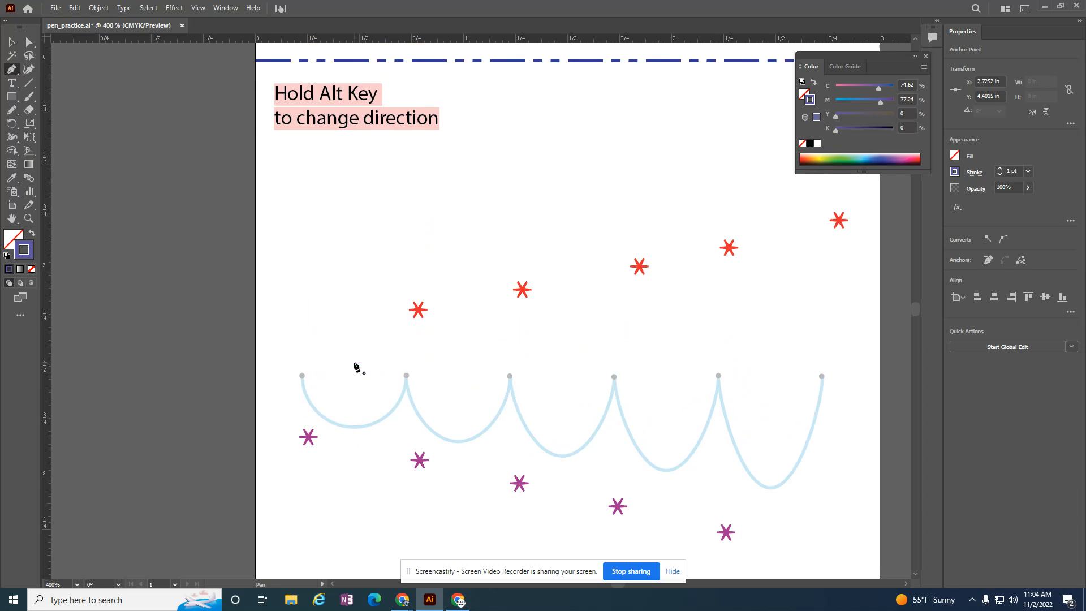
{"action": "scroll", "coordinate": [356, 367], "scroll_direction": "up", "scroll_amount": 1}
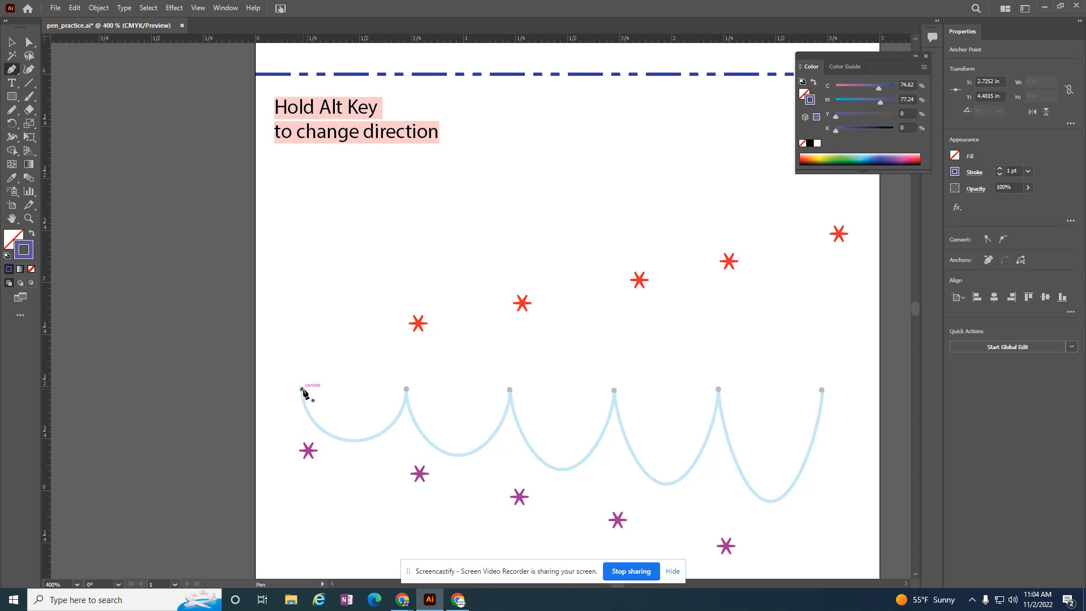
{"action": "left_click_drag", "start_coordinate": [302, 390], "coordinate": [308, 450]}
{"action": "left_click_drag", "start_coordinate": [406, 389], "coordinate": [421, 308]}
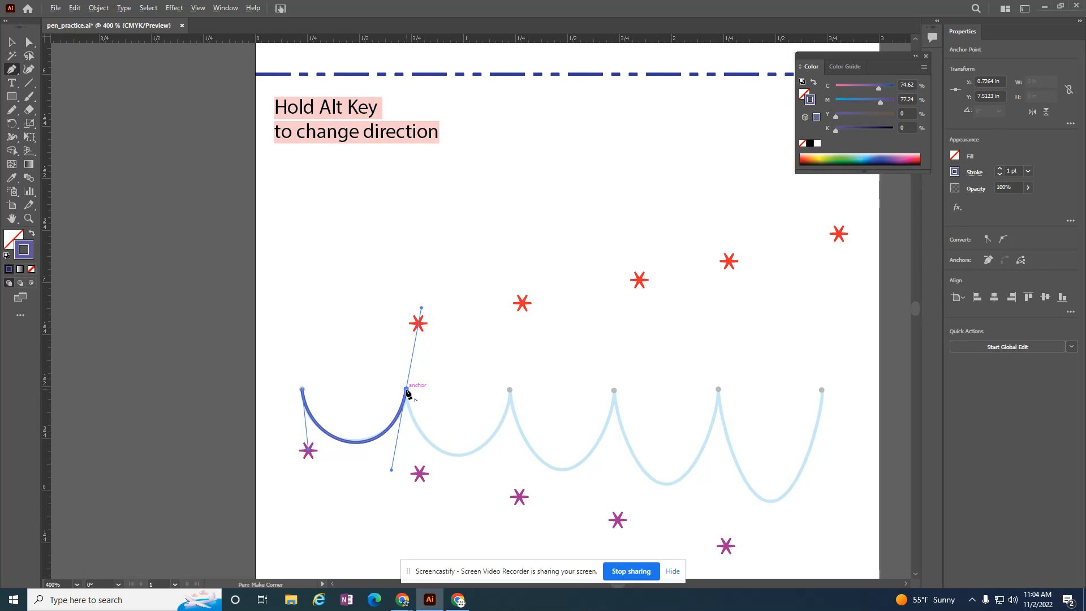
{"action": "left_click_drag", "start_coordinate": [406, 392], "coordinate": [419, 472]}
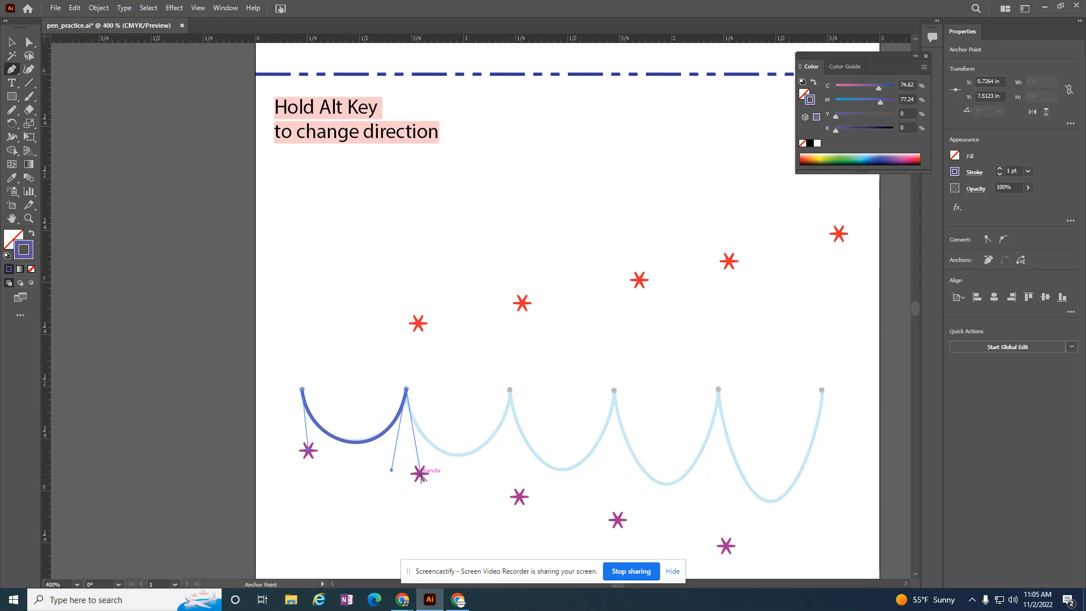
{"action": "left_click_drag", "start_coordinate": [420, 475], "coordinate": [420, 474]}
{"action": "left_click_drag", "start_coordinate": [509, 389], "coordinate": [520, 304]}
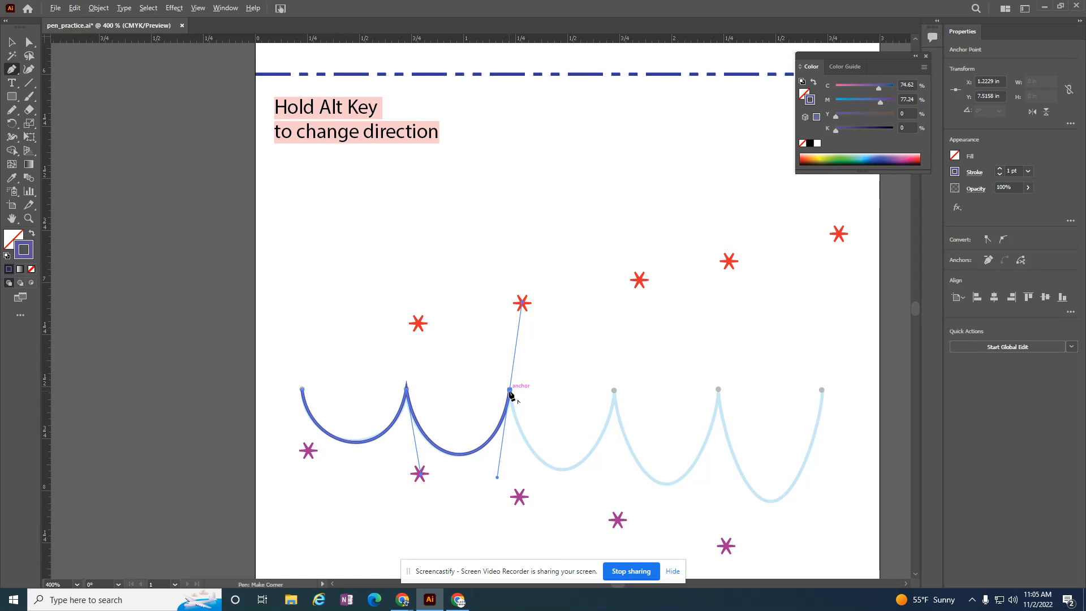
- Trace the remaining three scallops of the guide, breaking the handles at each cusp toward the lower star markers, and end the path
{"action": "left_click_drag", "start_coordinate": [509, 390], "coordinate": [519, 496]}
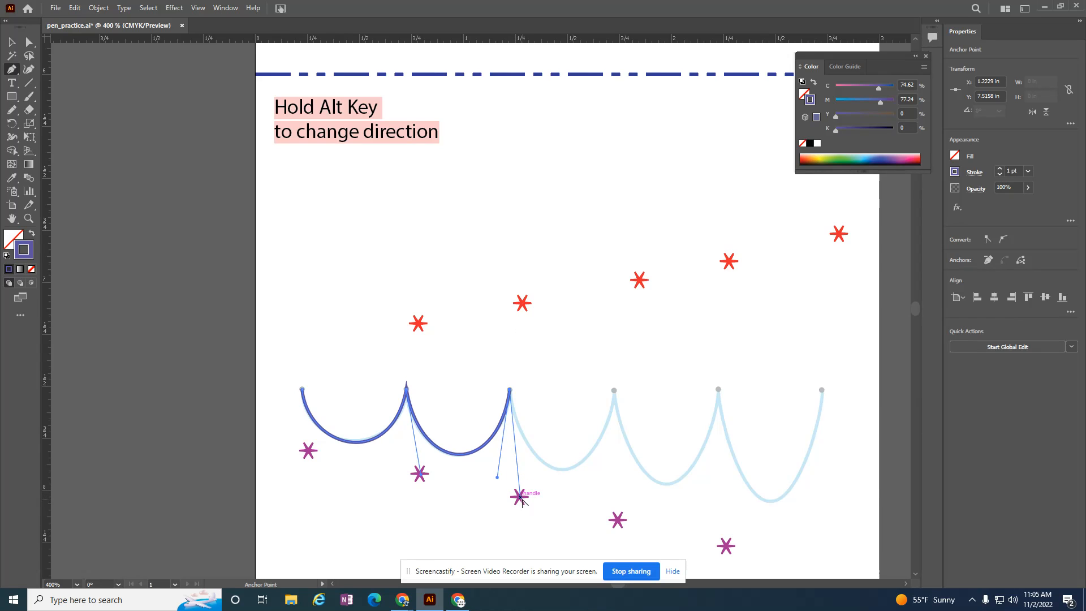
{"action": "left_click_drag", "start_coordinate": [614, 390], "coordinate": [638, 279]}
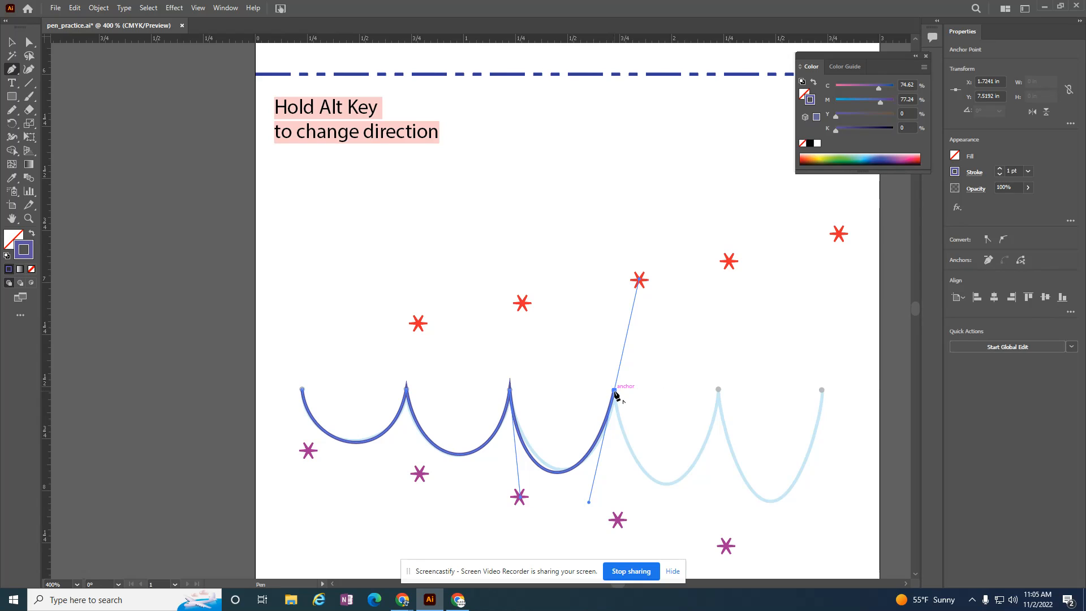
{"action": "left_click_drag", "start_coordinate": [615, 391], "coordinate": [618, 519]}
{"action": "left_click_drag", "start_coordinate": [718, 389], "coordinate": [720, 255]}
{"action": "left_click", "coordinate": [718, 390], "text": "alt"}
{"action": "left_click_drag", "start_coordinate": [719, 390], "coordinate": [726, 546]}
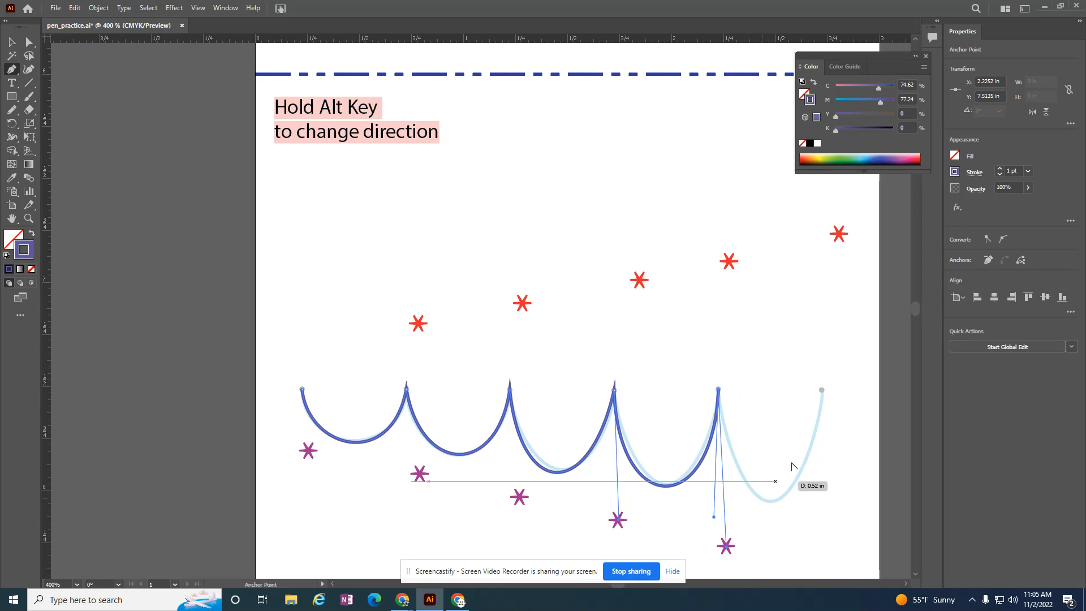
{"action": "left_click_drag", "start_coordinate": [823, 390], "coordinate": [835, 242]}
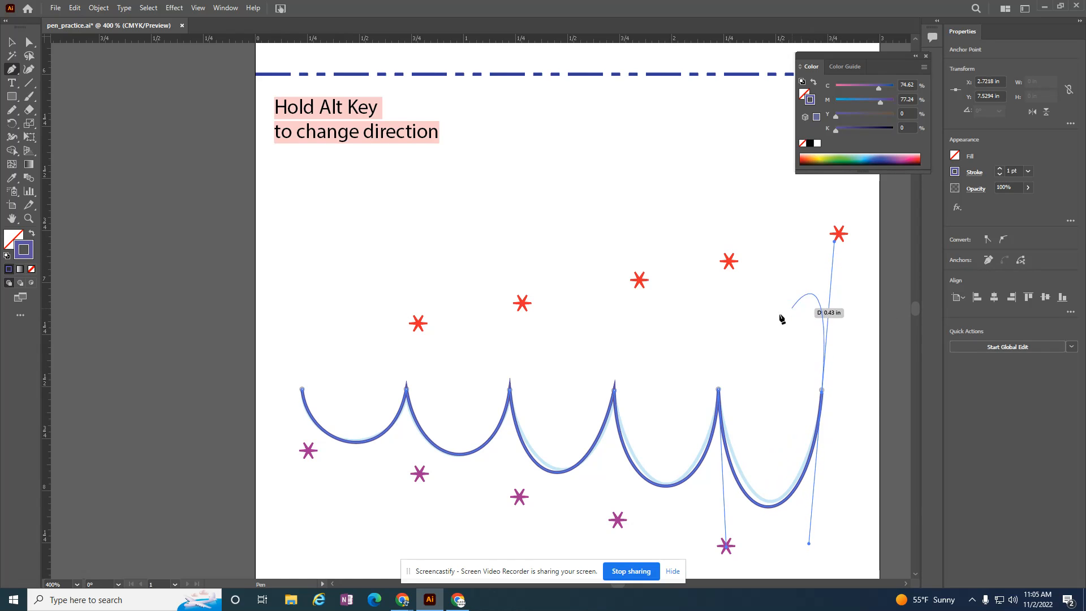
{"action": "right_click", "coordinate": [763, 365]}
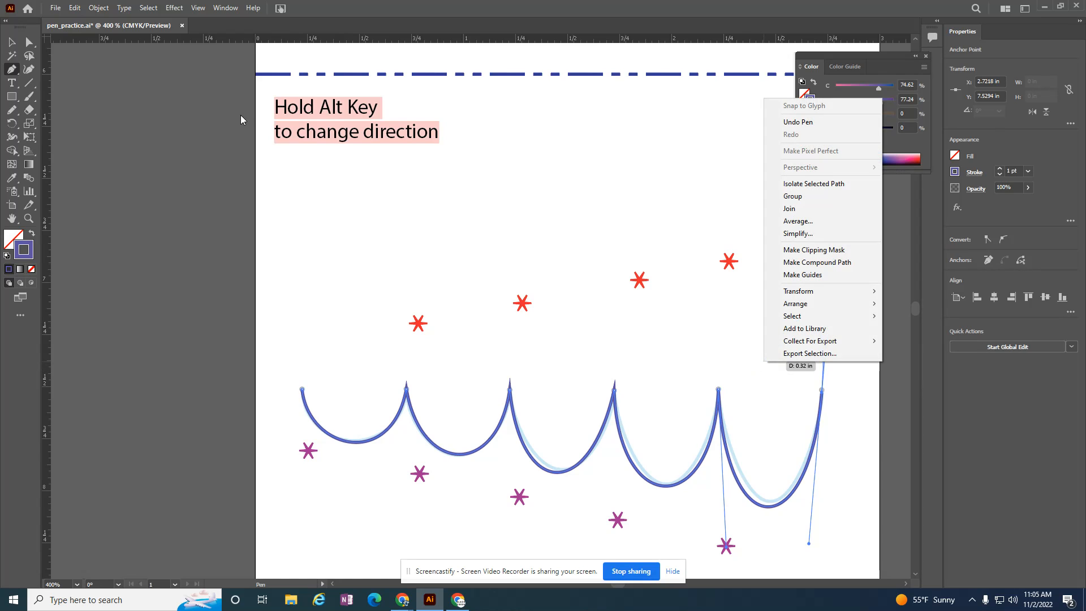
{"action": "left_click", "coordinate": [12, 42]}
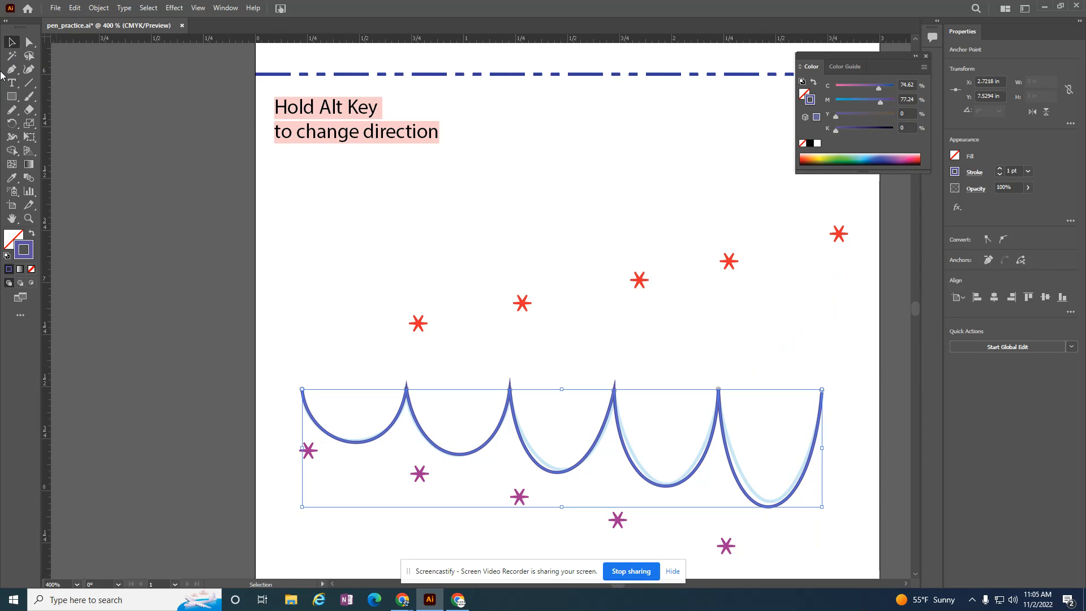
- Draw a slightly rising straight Pen line about 2.5 in long above the scallops and end the path
{"action": "key", "text": "p"}
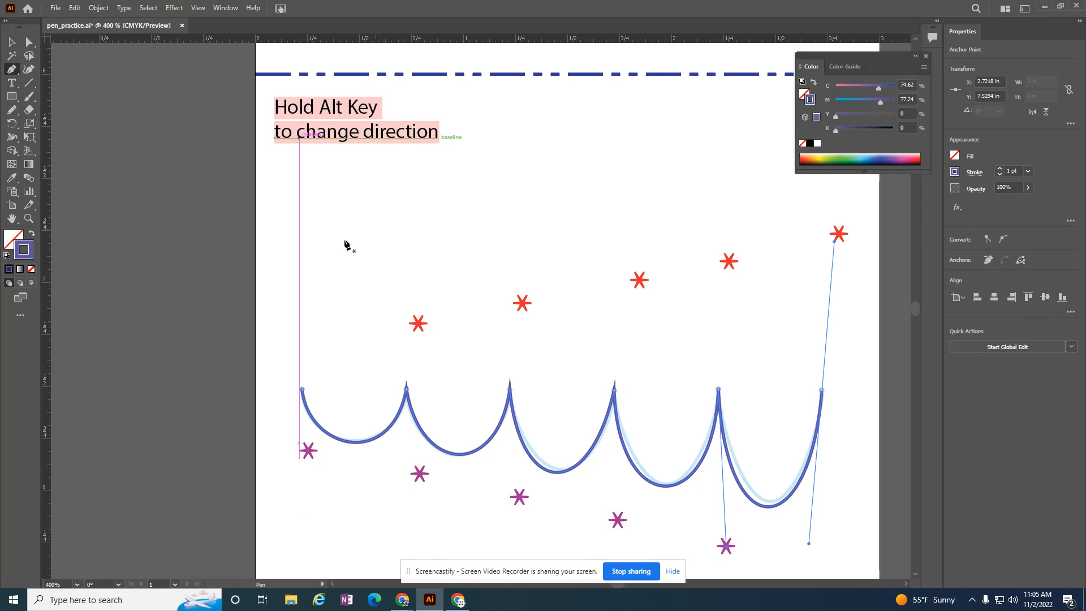
{"action": "left_click", "coordinate": [299, 340]}
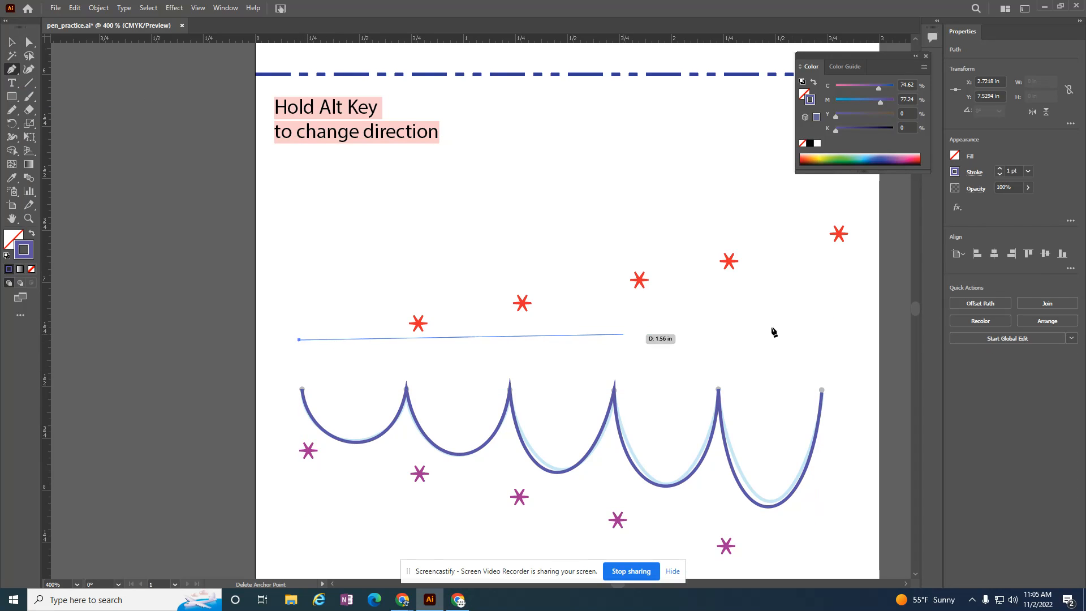
{"action": "left_click", "coordinate": [824, 319]}
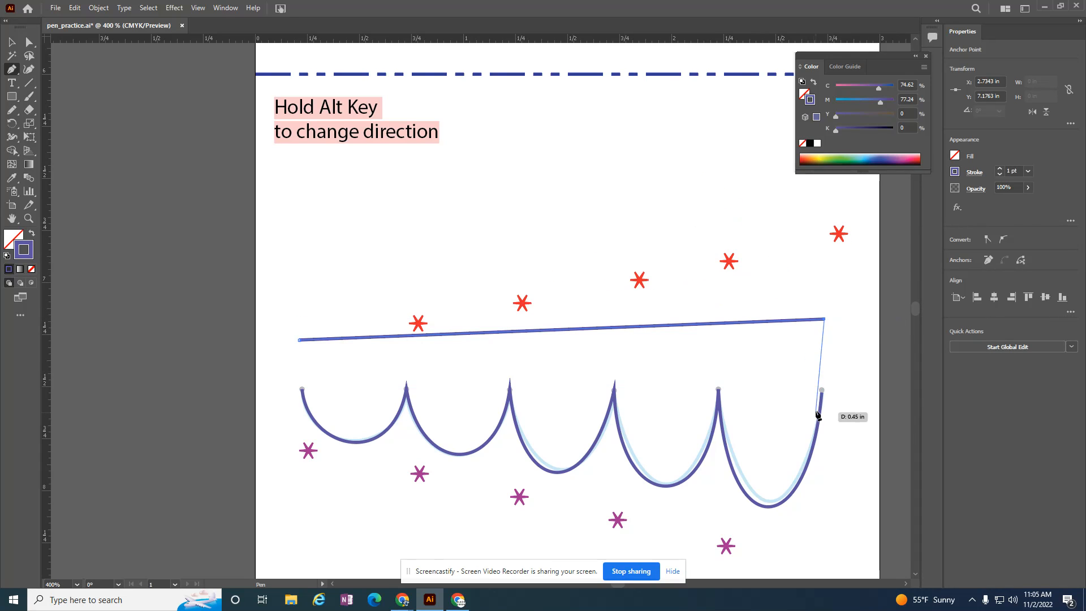
{"action": "right_click", "coordinate": [839, 356]}
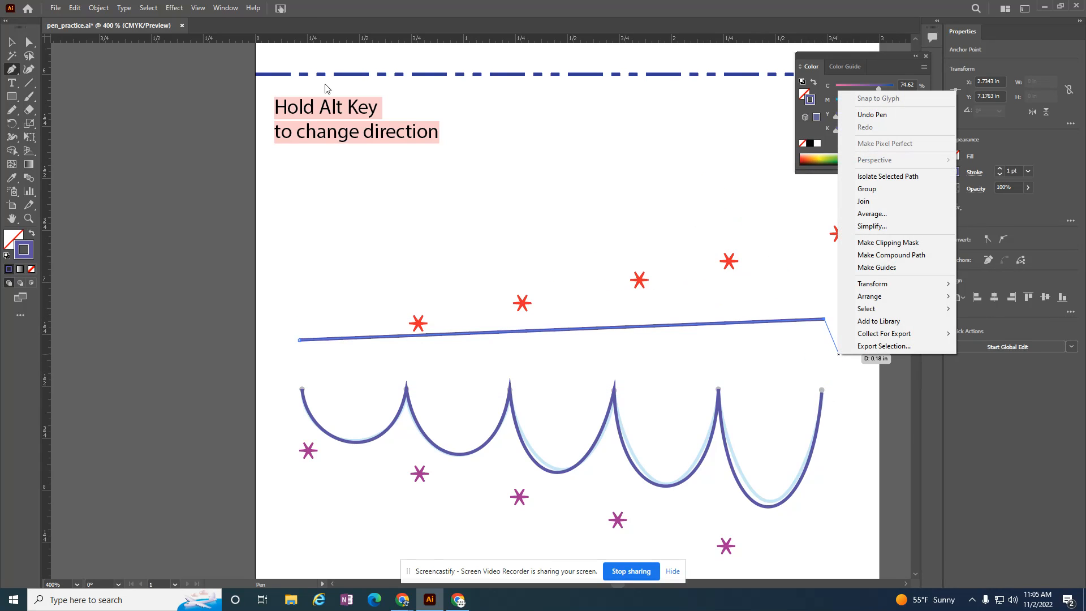
{"action": "left_click", "coordinate": [19, 44]}
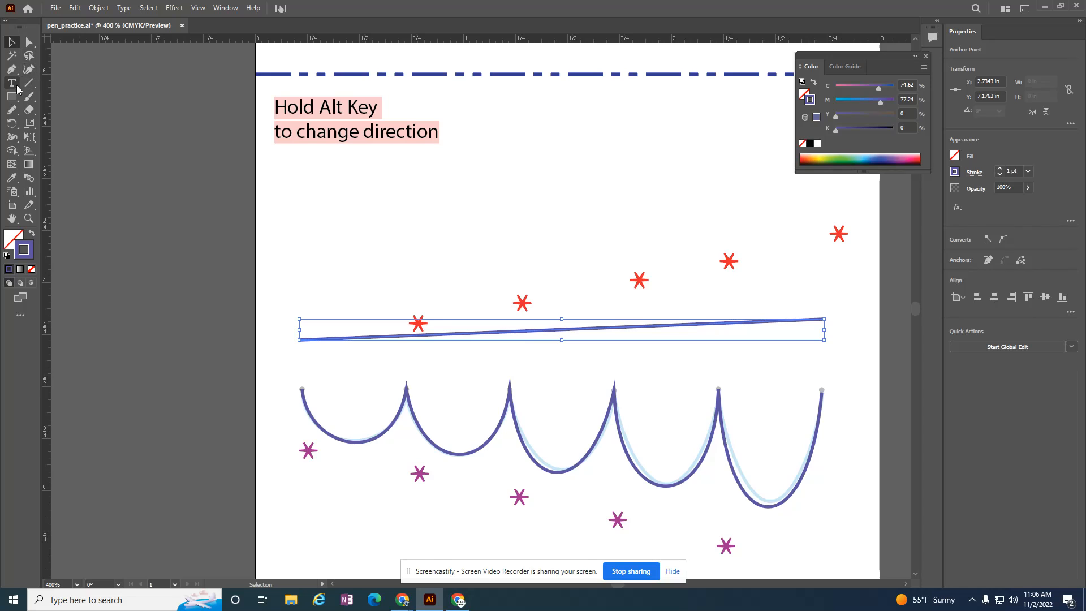
- Shift the straight line about 0.1 in right and 0.2 in down toward the scallops, selecting both paths' left end points with Direct Selection
{"action": "left_click", "coordinate": [27, 45]}
{"action": "left_click_drag", "start_coordinate": [302, 341], "coordinate": [298, 341]}
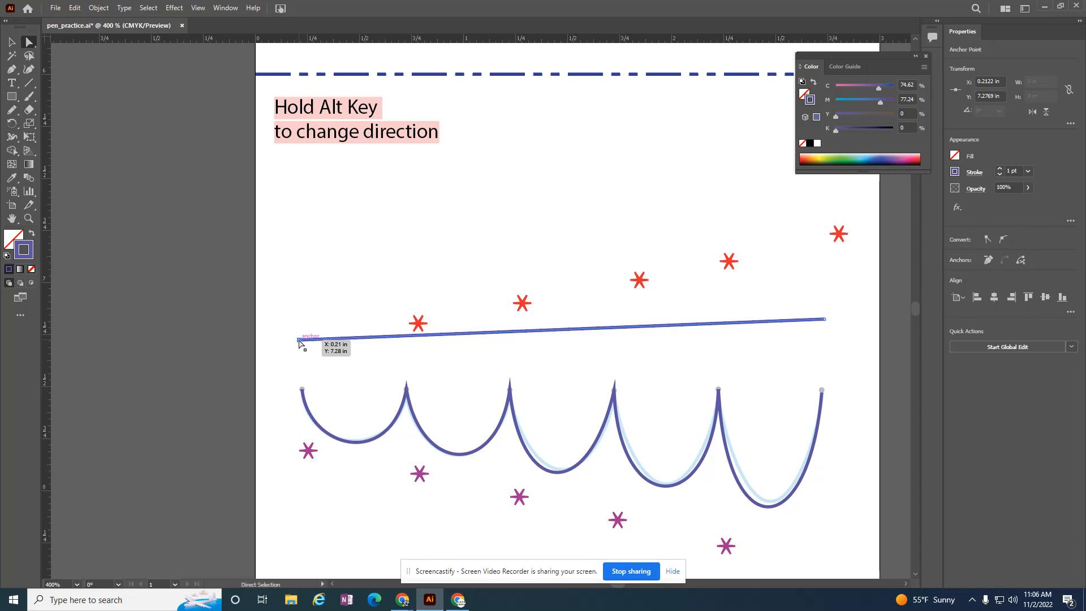
{"action": "left_click", "coordinate": [299, 340], "text": "ctrl"}
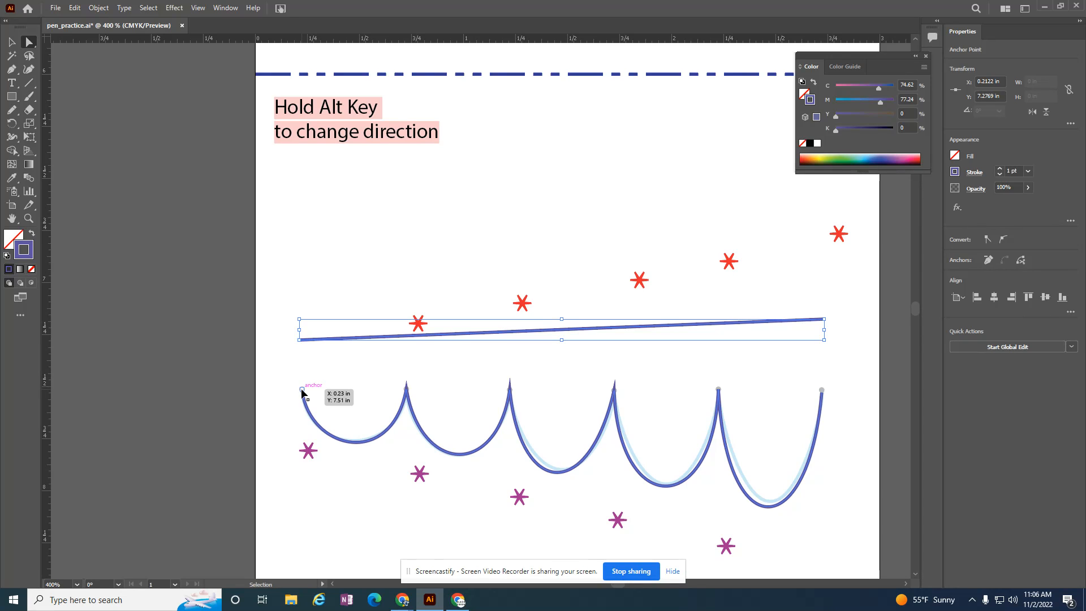
{"action": "left_click", "coordinate": [302, 390], "text": "ctrl"}
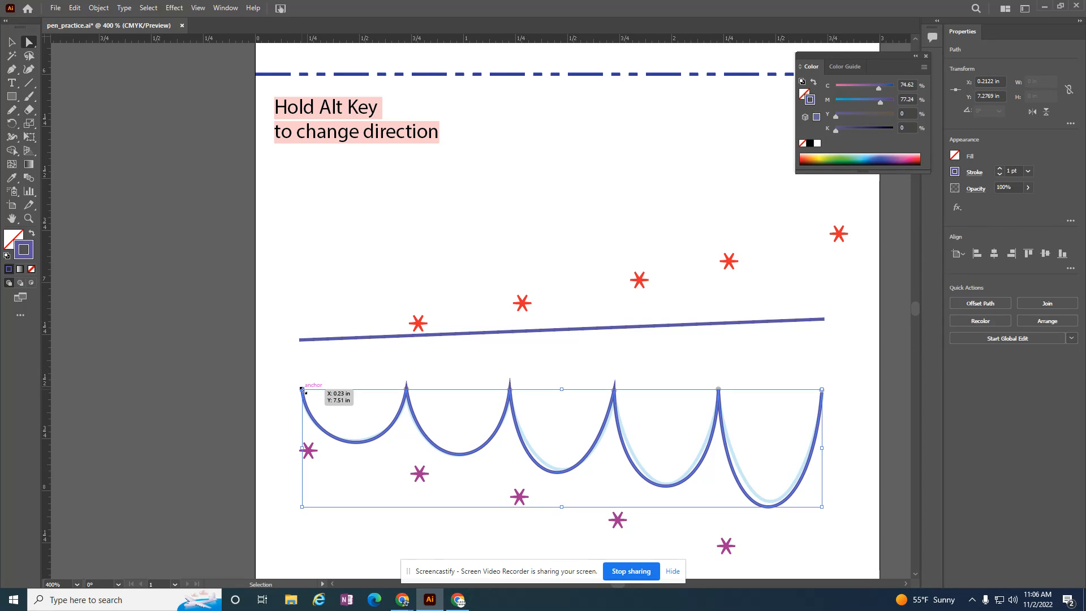
{"action": "left_click", "coordinate": [299, 340]}
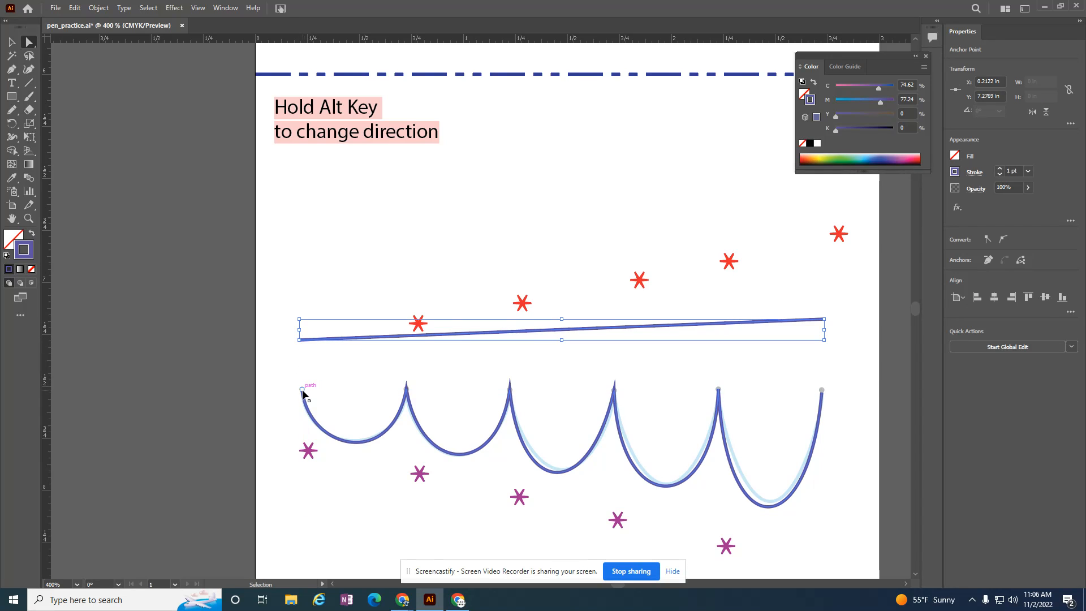
{"action": "left_click", "coordinate": [302, 390], "text": "ctrl"}
{"action": "left_click", "coordinate": [310, 340]}
{"action": "left_click_drag", "start_coordinate": [322, 342], "coordinate": [330, 394]}
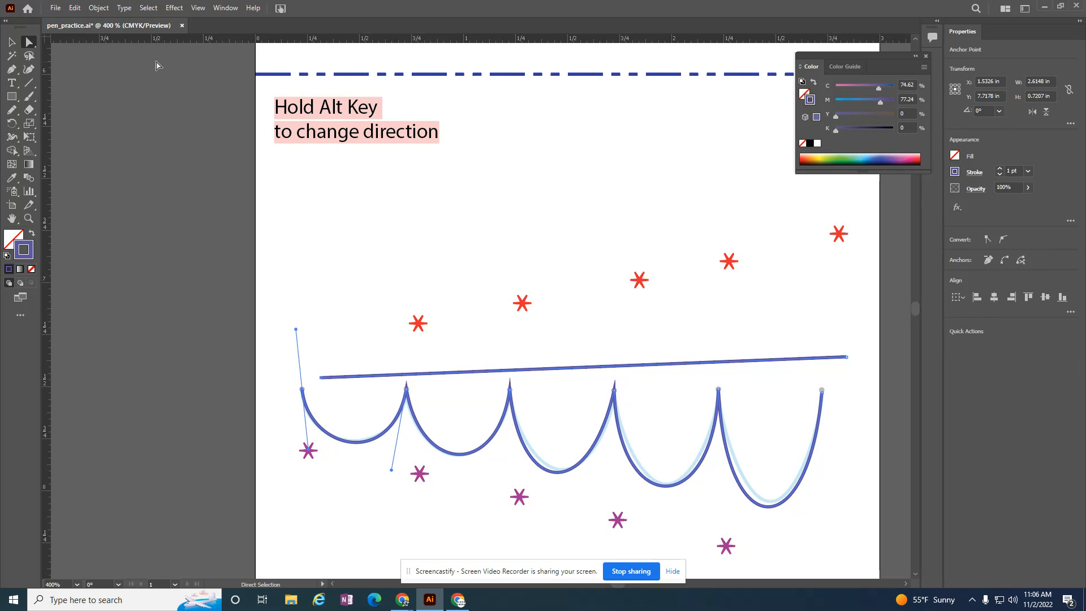
{"action": "left_click", "coordinate": [98, 10]}
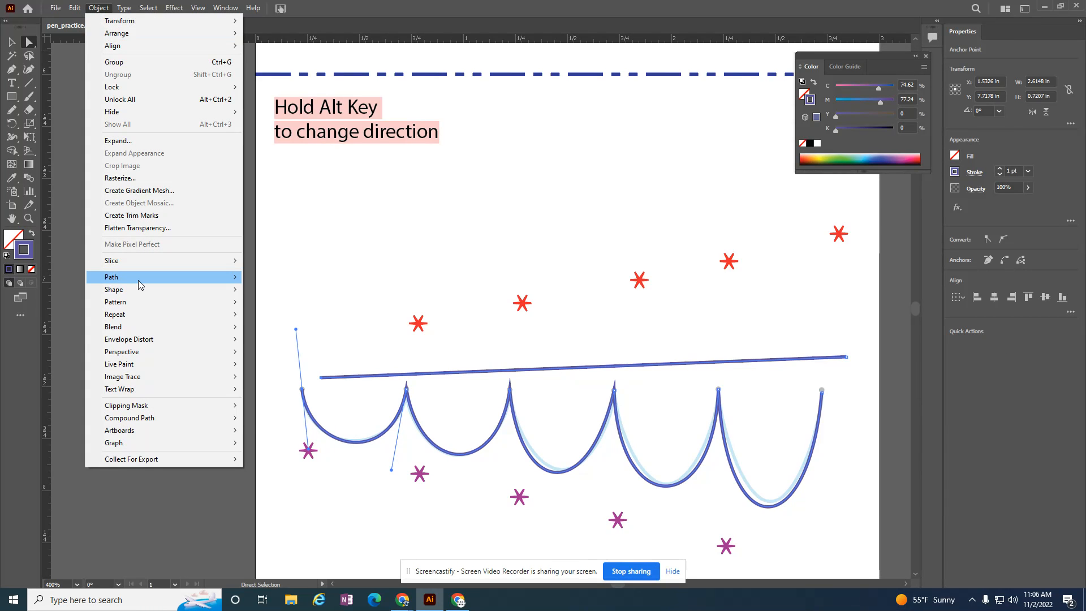
{"action": "mouse_move", "coordinate": [138, 280]}
{"action": "left_click", "coordinate": [334, 289]}
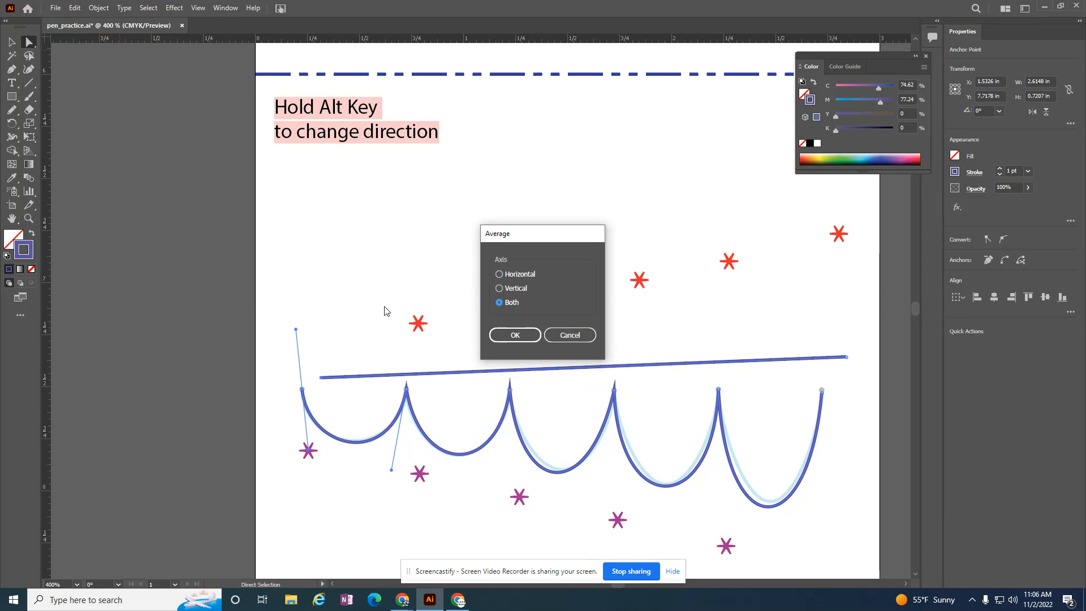
{"action": "left_click", "coordinate": [507, 332]}
- Join the selected left end points of the straight line and the scalloped path
{"action": "left_click", "coordinate": [99, 8]}
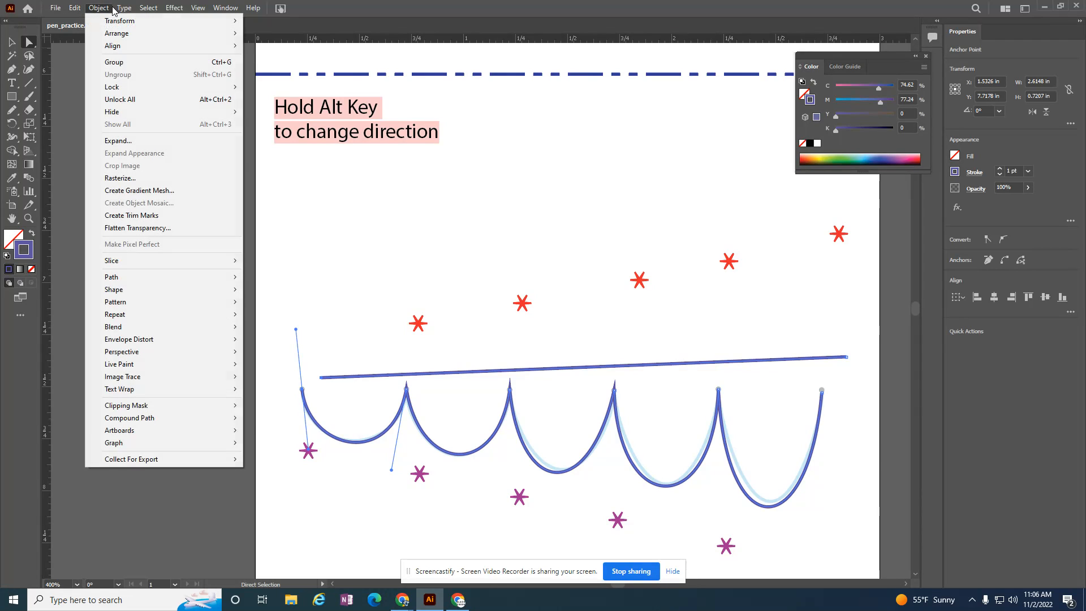
{"action": "mouse_move", "coordinate": [163, 277]}
{"action": "left_click", "coordinate": [323, 279]}
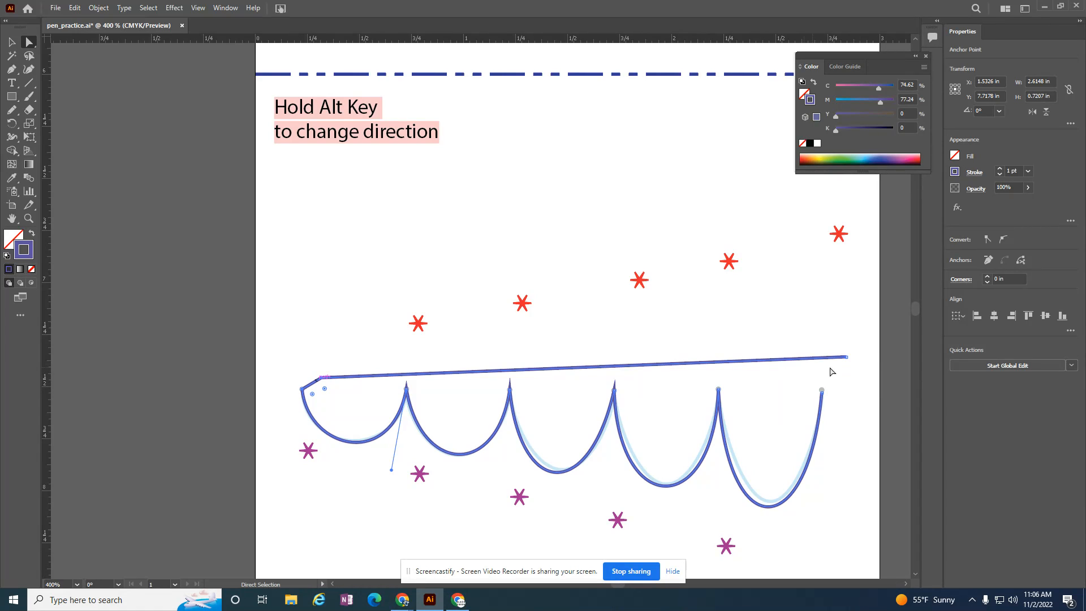
- Join the right end points of the line and the last scallop, then swap the closed shape's violet stroke to its fill
{"action": "left_click_drag", "start_coordinate": [836, 359], "coordinate": [855, 411]}
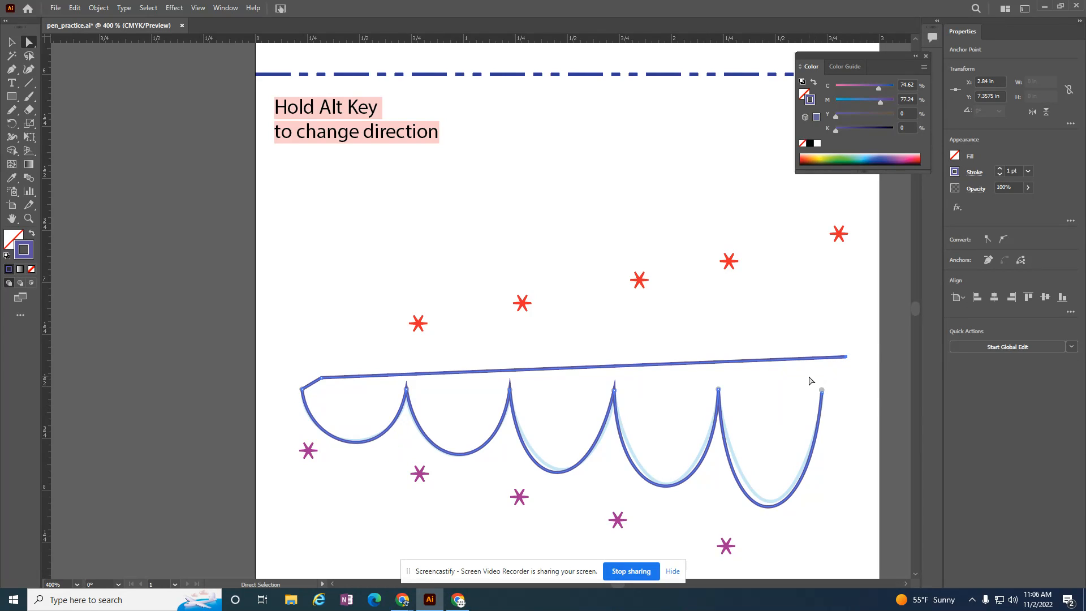
{"action": "left_click", "coordinate": [871, 419]}
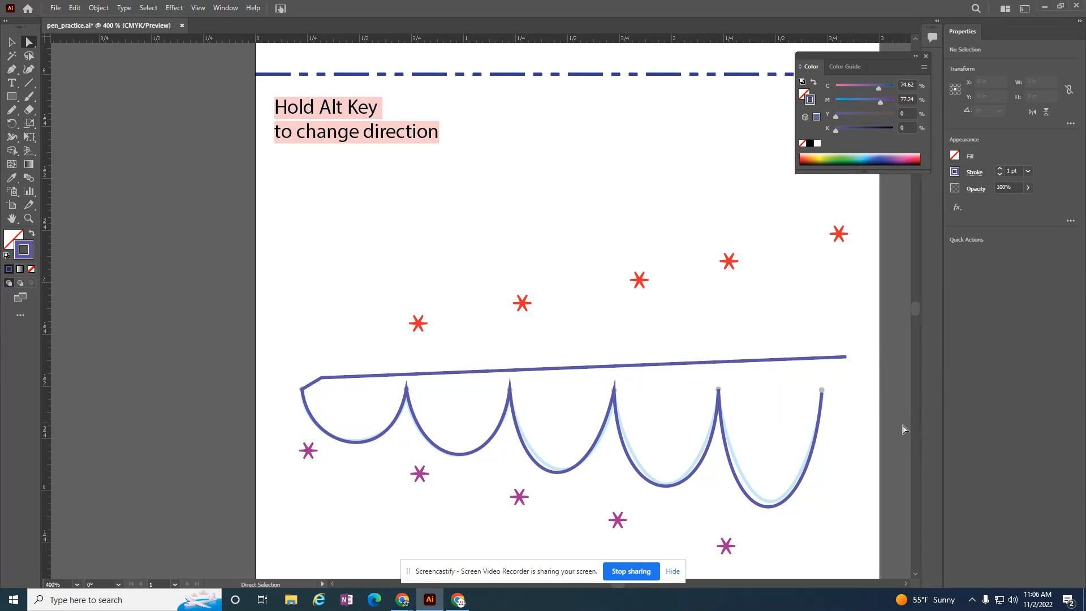
{"action": "left_click_drag", "start_coordinate": [880, 428], "coordinate": [810, 340]}
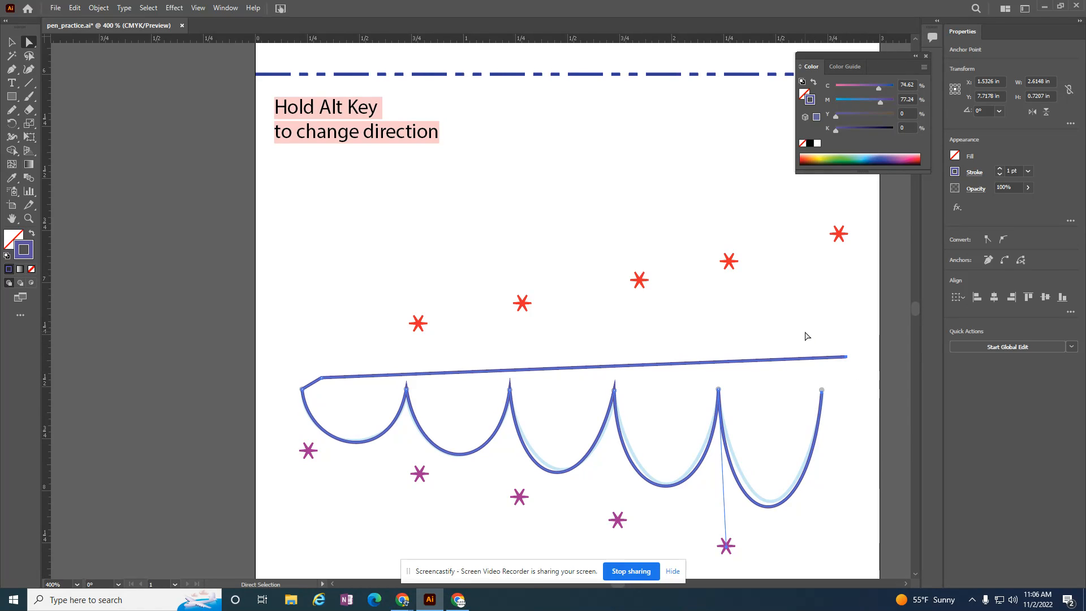
{"action": "left_click", "coordinate": [93, 10]}
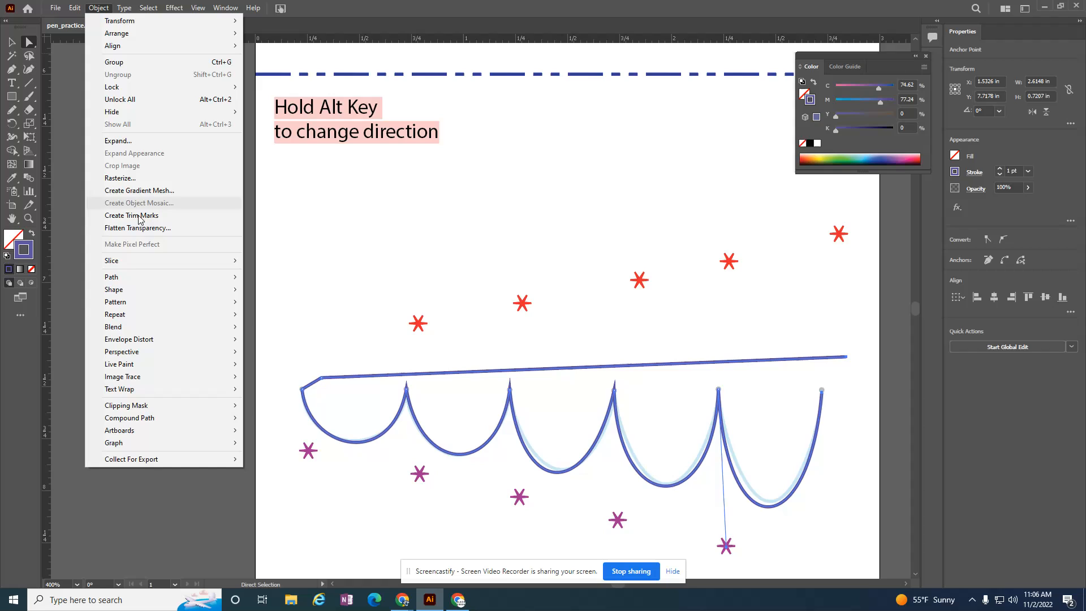
{"action": "mouse_move", "coordinate": [146, 276]}
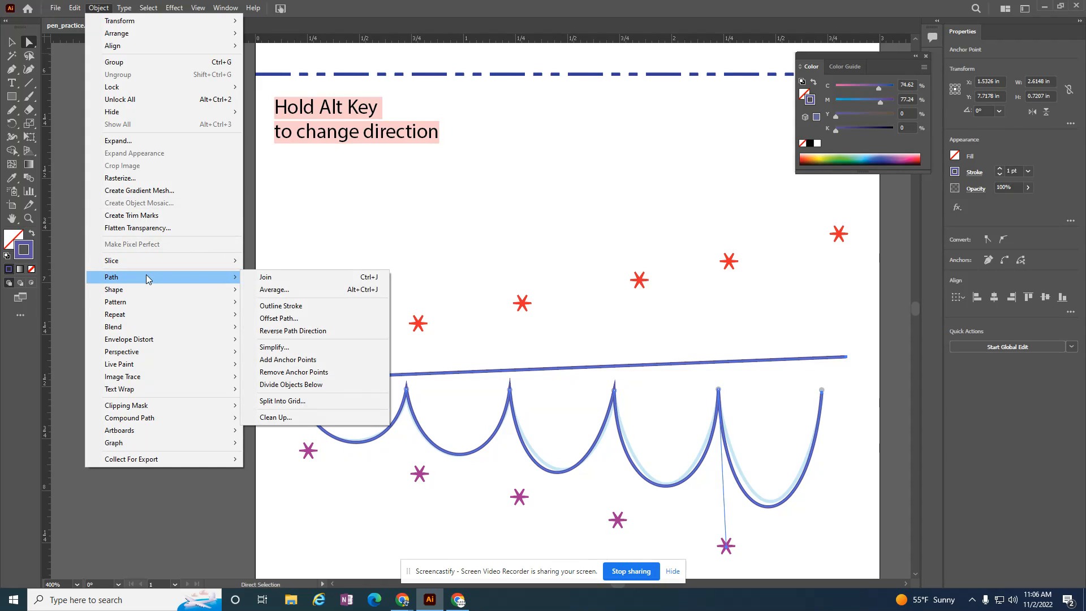
{"action": "left_click", "coordinate": [283, 278]}
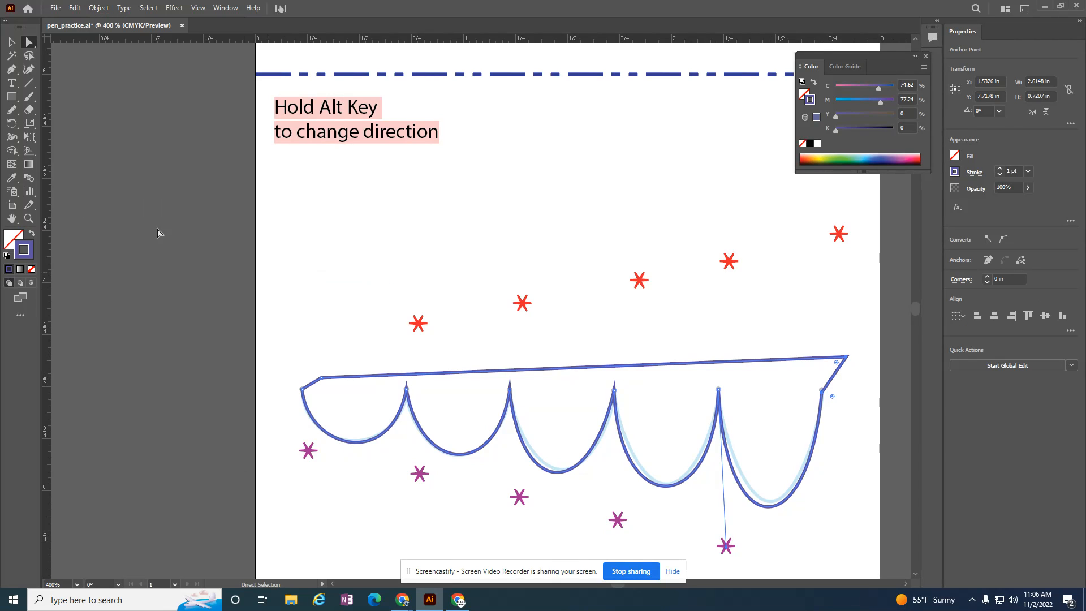
{"action": "left_click", "coordinate": [33, 232]}
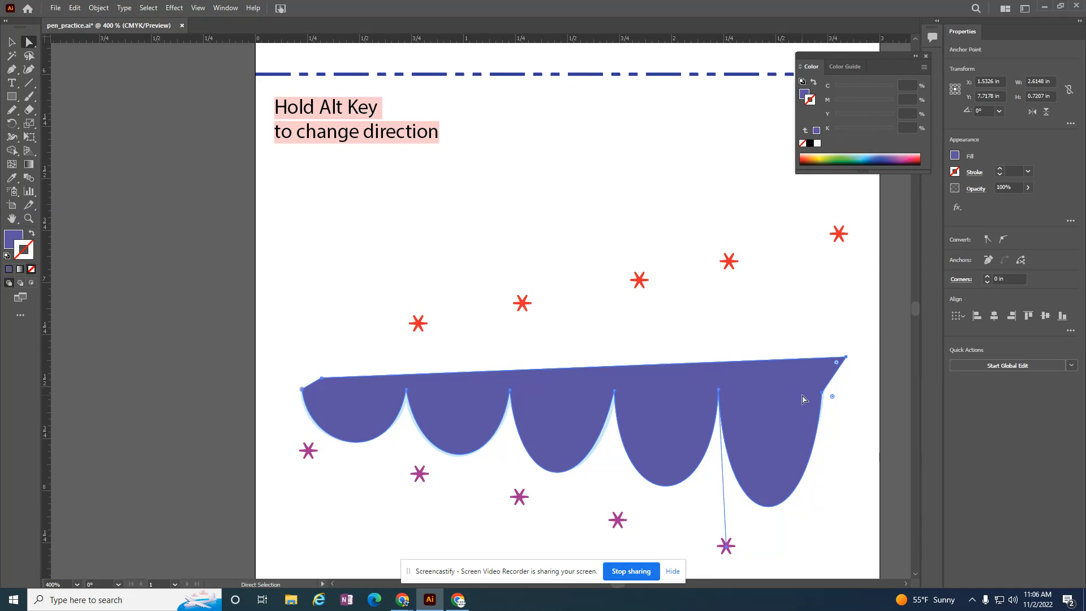